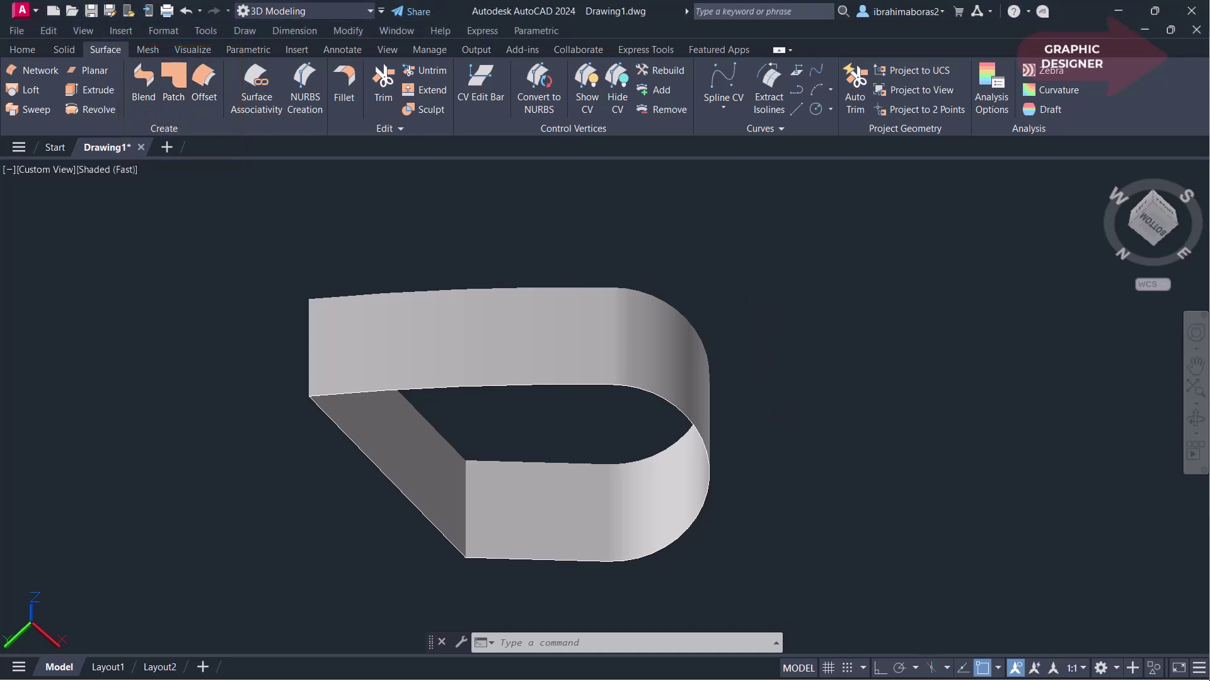
Orbit and pan to look down into the shell's open top, then start SURFPATCH
{"action": "mouse_move", "coordinate": [775, 407]}
{"action": "middle_mouse_down"}
{"action": "mouse_move", "coordinate": [775, 418]}
{"action": "mouse_move", "coordinate": [784, 370]}
{"action": "mouse_move", "coordinate": [781, 559]}
{"action": "mouse_move", "coordinate": [792, 342]}
{"action": "mouse_move", "coordinate": [720, 585]}
{"action": "middle_mouse_up"}
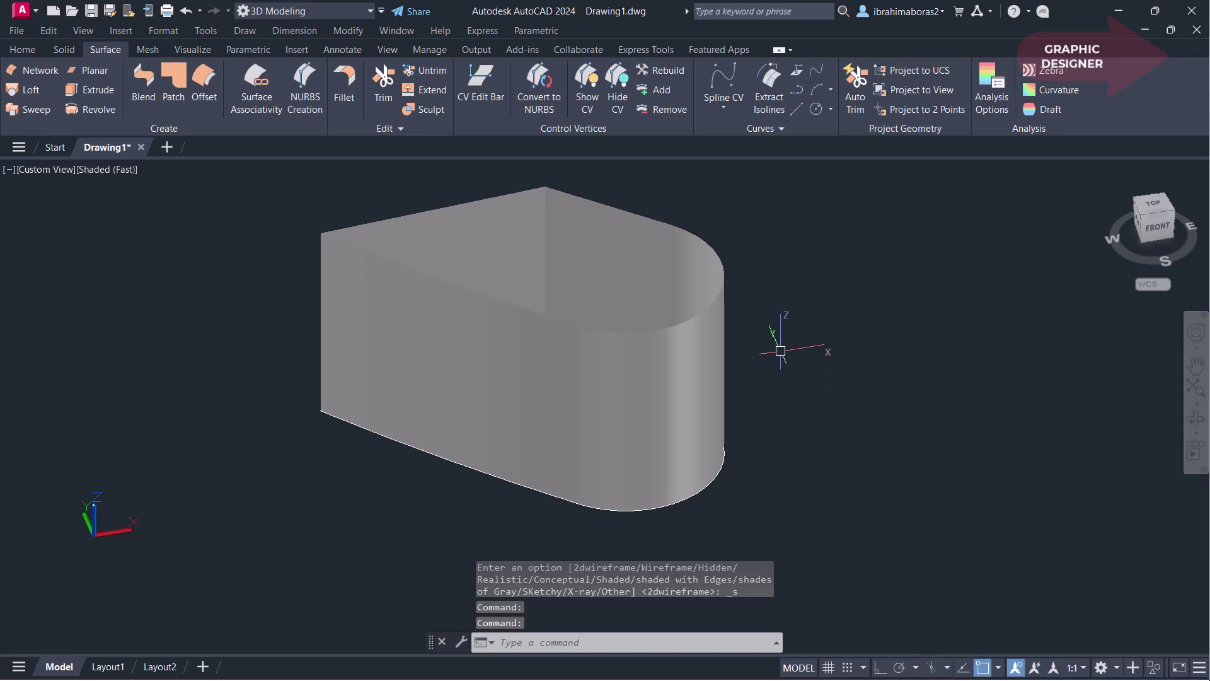
{"action": "mouse_move", "coordinate": [780, 343]}
{"action": "middle_mouse_down", "text": "shift"}
{"action": "mouse_move", "coordinate": [769, 405]}
{"action": "mouse_move", "coordinate": [821, 378]}
{"action": "middle_mouse_up", "text": "shift"}
{"action": "scroll", "coordinate": [524, 328], "scroll_direction": "up", "scroll_amount": 2}
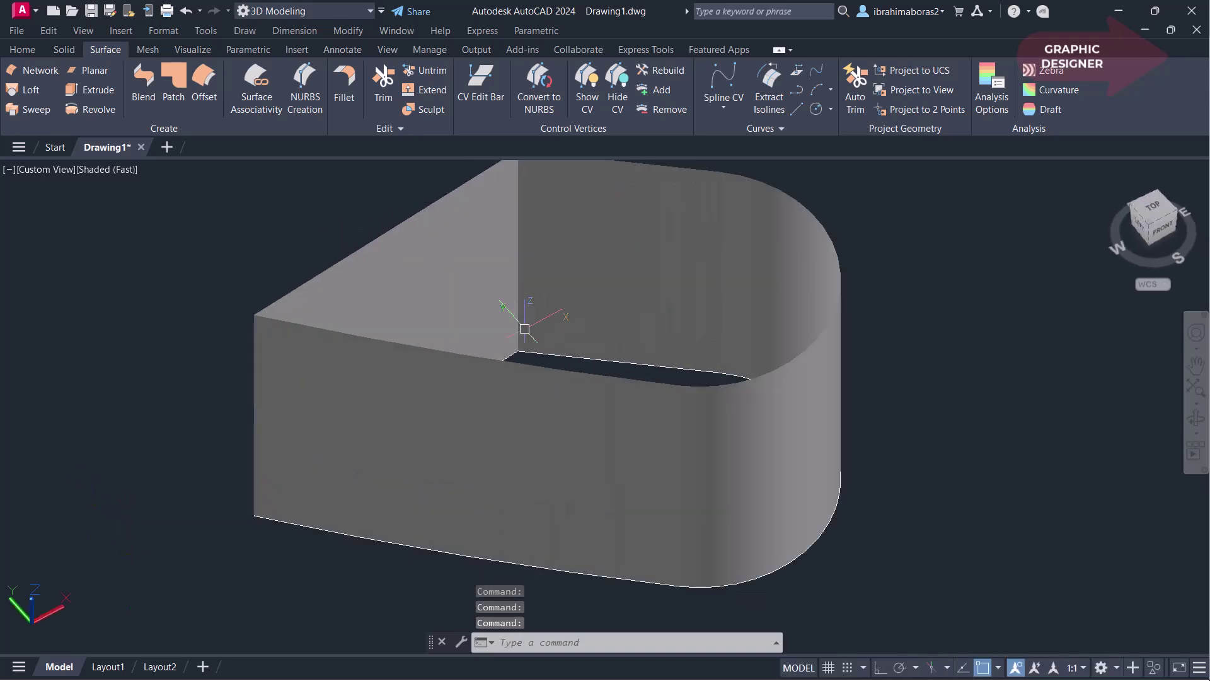
{"action": "middle_click_drag", "start_coordinate": [904, 294], "coordinate": [884, 352], "text": "shift"}
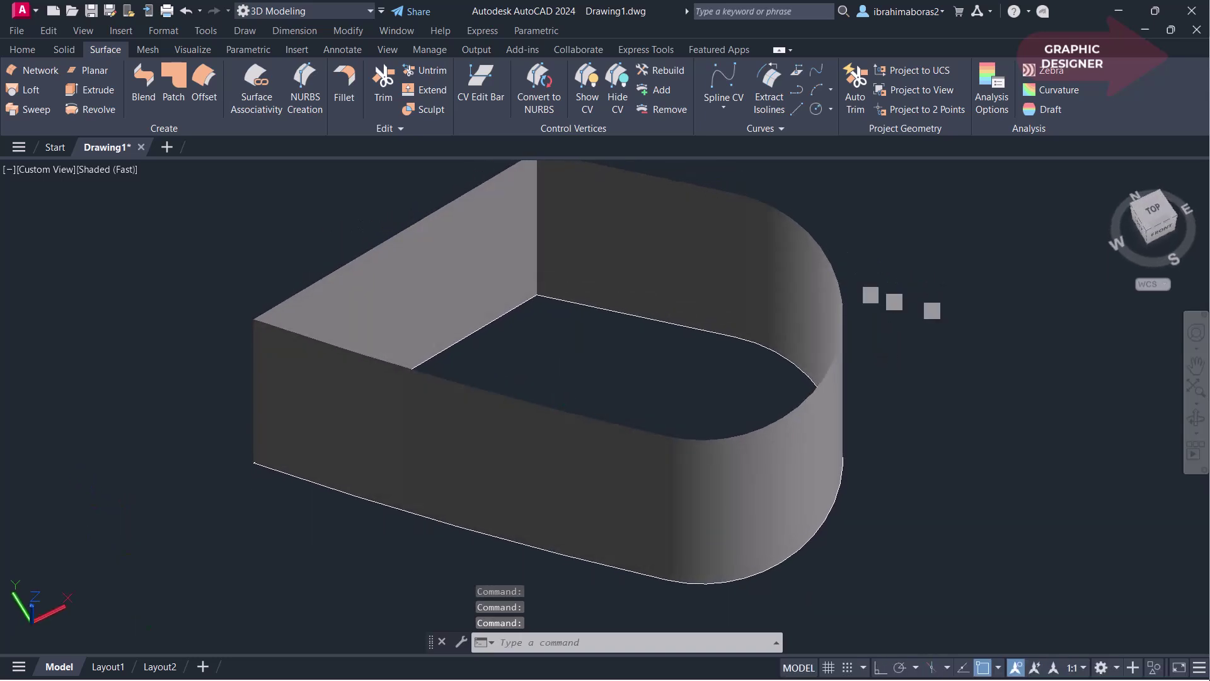
{"action": "mouse_move", "coordinate": [876, 282]}
{"action": "middle_mouse_down"}
{"action": "mouse_move", "coordinate": [805, 305]}
{"action": "mouse_move", "coordinate": [810, 290]}
{"action": "middle_mouse_up"}
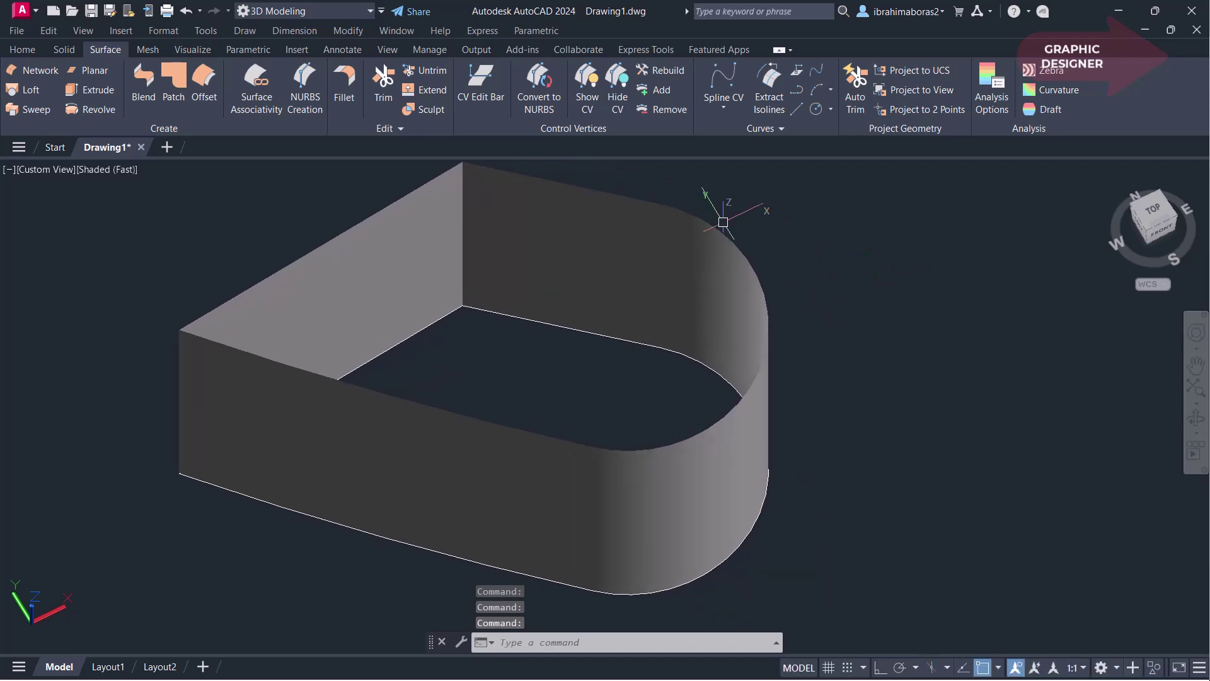
{"action": "left_click", "coordinate": [174, 77]}
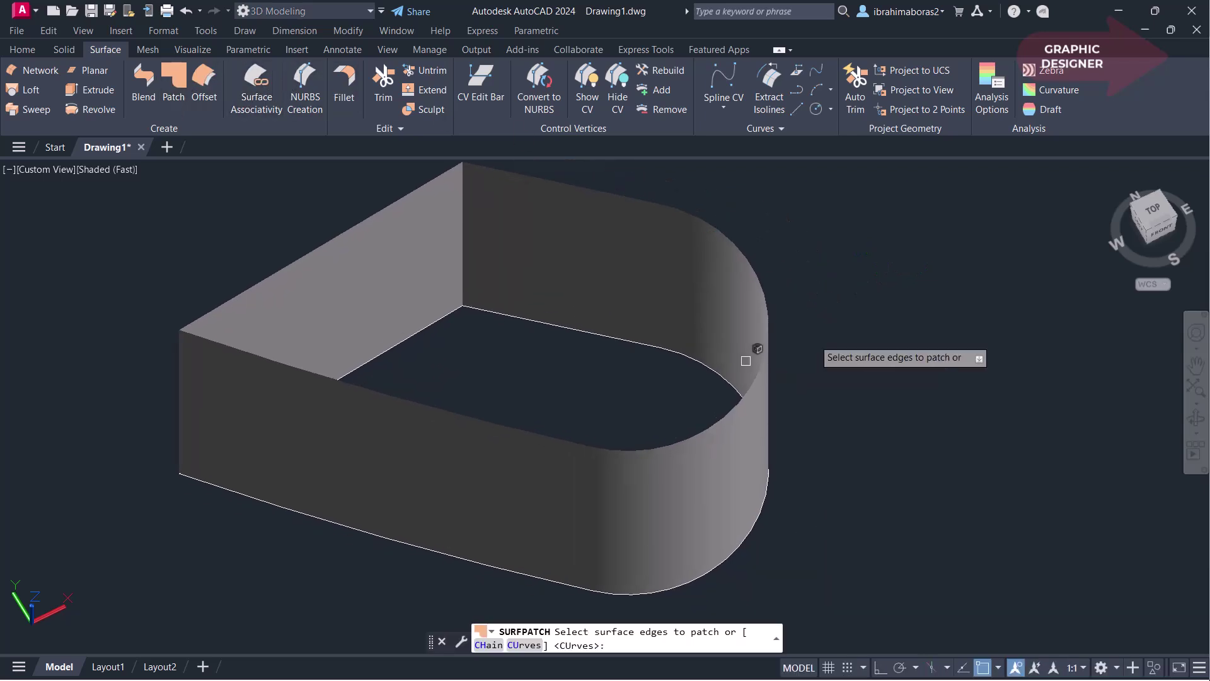
Cap the shell's open top with a default patch from its chained 5-edge rim
{"action": "left_click", "coordinate": [488, 645]}
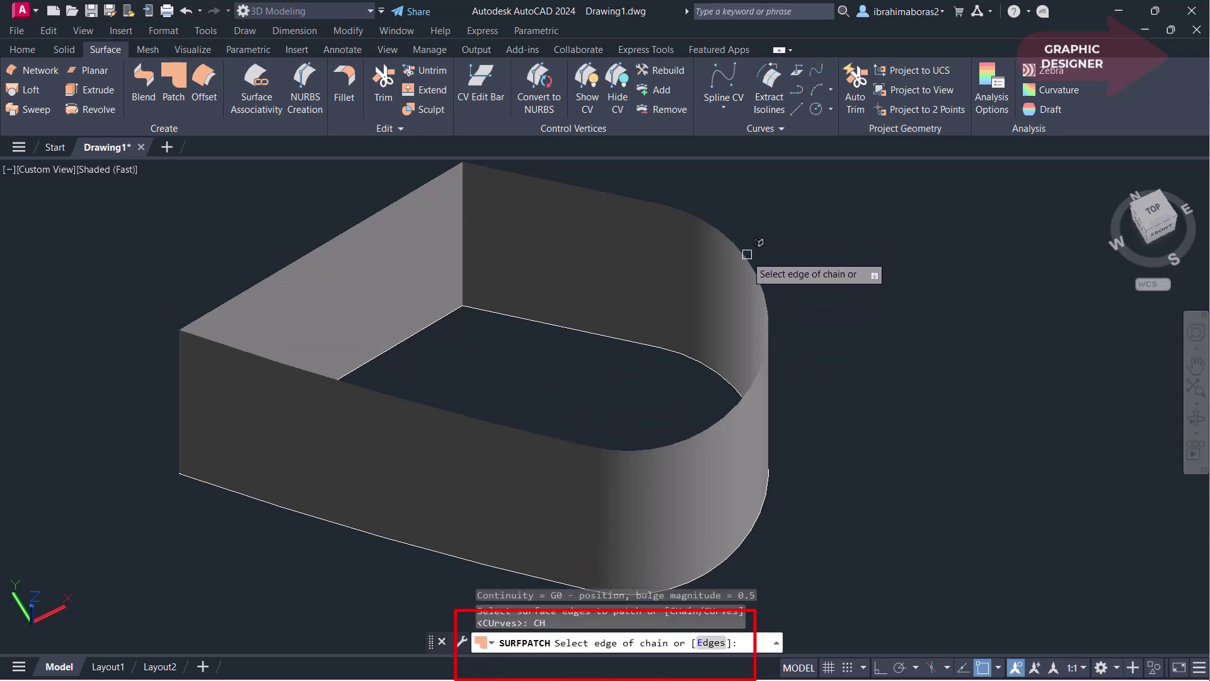
{"action": "left_click", "coordinate": [747, 257]}
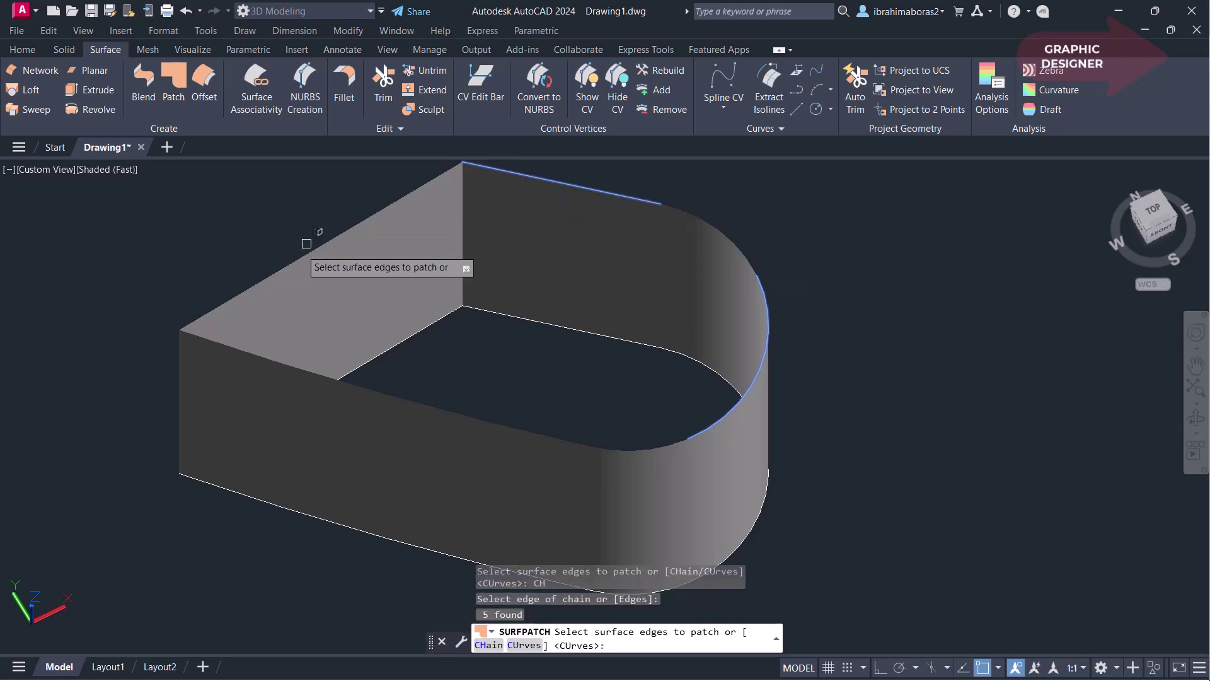
{"action": "right_click", "coordinate": [890, 291]}
{"action": "left_click", "coordinate": [909, 300]}
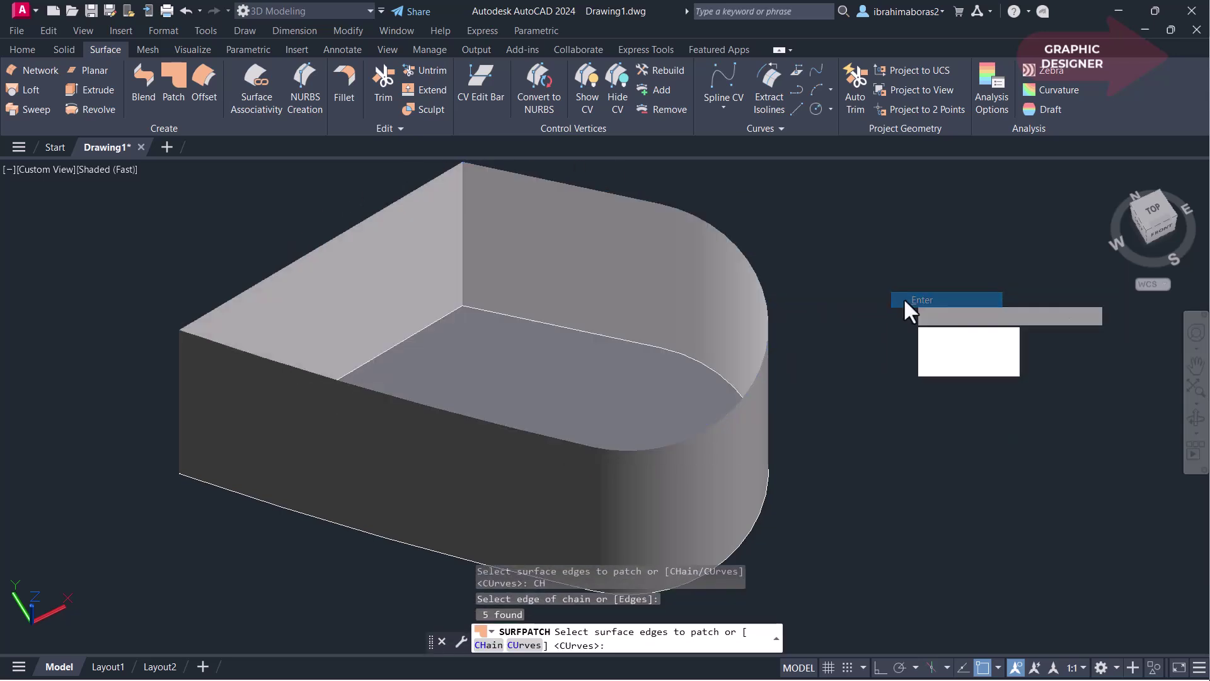
{"action": "right_click", "coordinate": [908, 297]}
{"action": "left_click", "coordinate": [925, 307]}
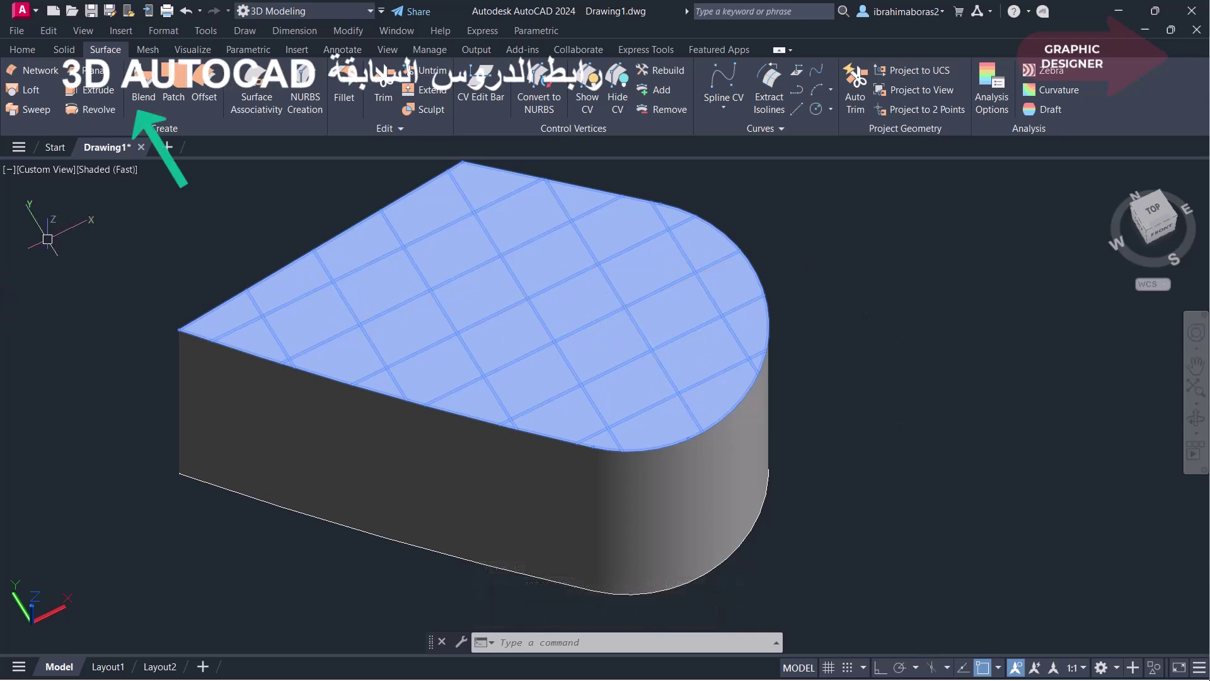
Switch to the 2D Wireframe visual style and pan to free space beside the shell
{"action": "key", "text": "Escape"}
{"action": "left_click", "coordinate": [91, 169]}
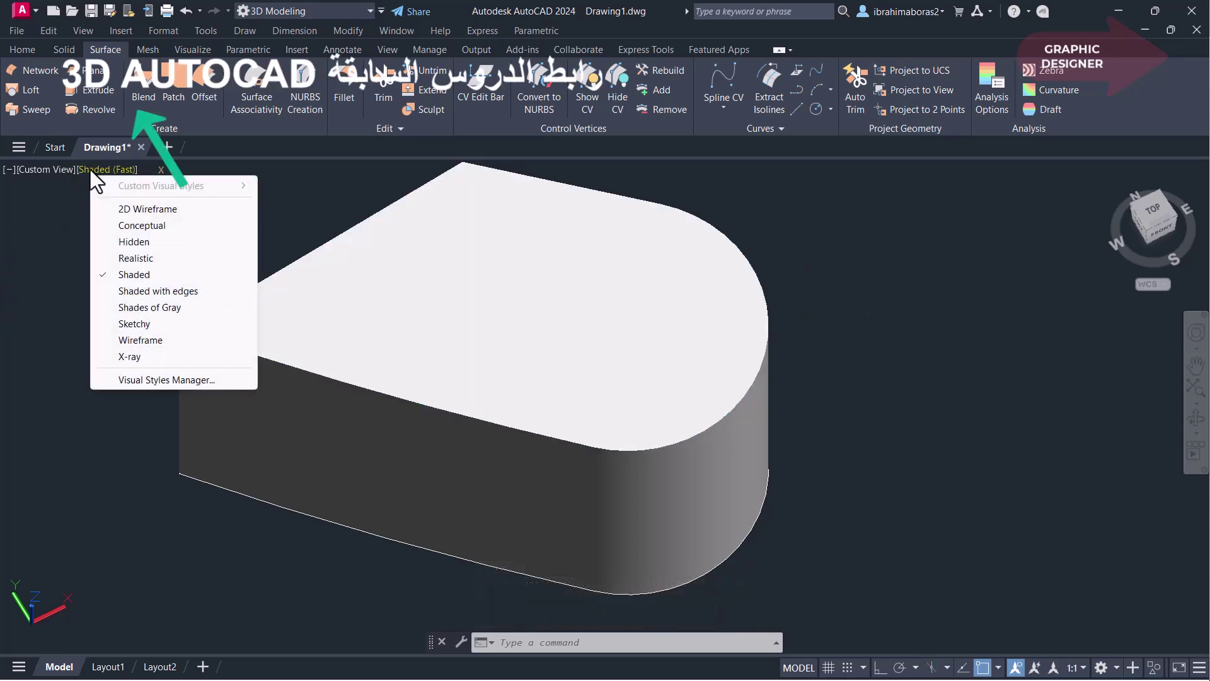
{"action": "left_click", "coordinate": [119, 203]}
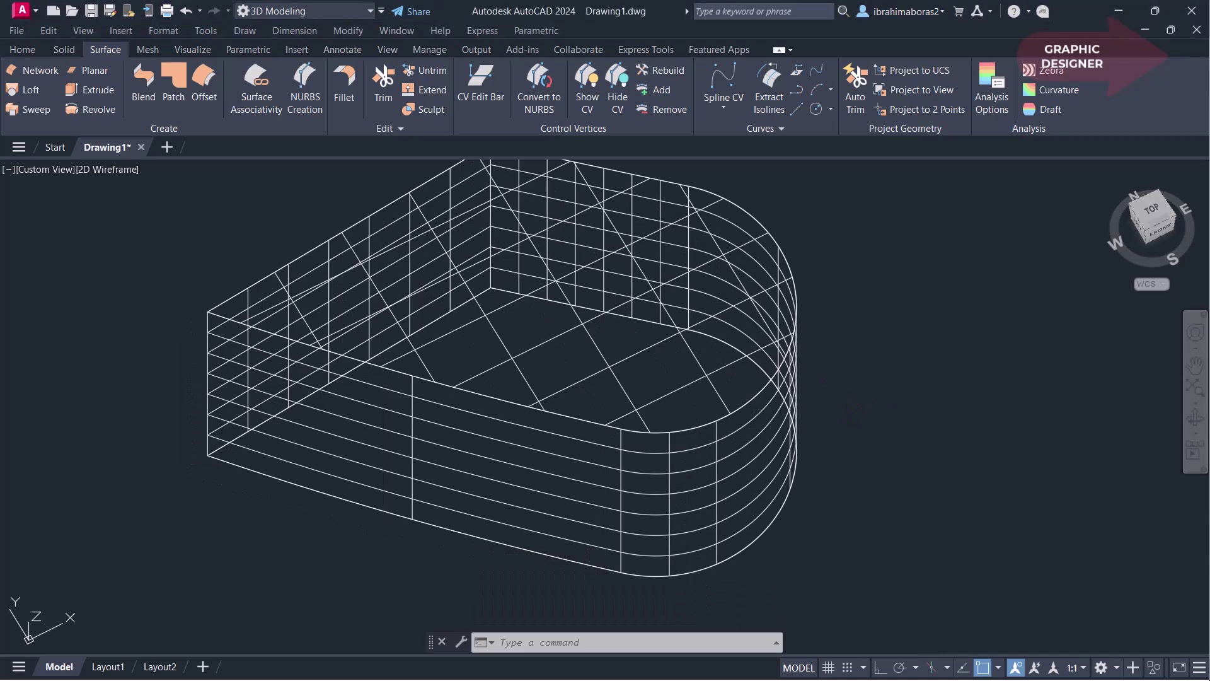
{"action": "middle_click_drag", "start_coordinate": [984, 499], "coordinate": [646, 508]}
{"action": "scroll", "coordinate": [646, 507], "scroll_direction": "up", "scroll_amount": 3}
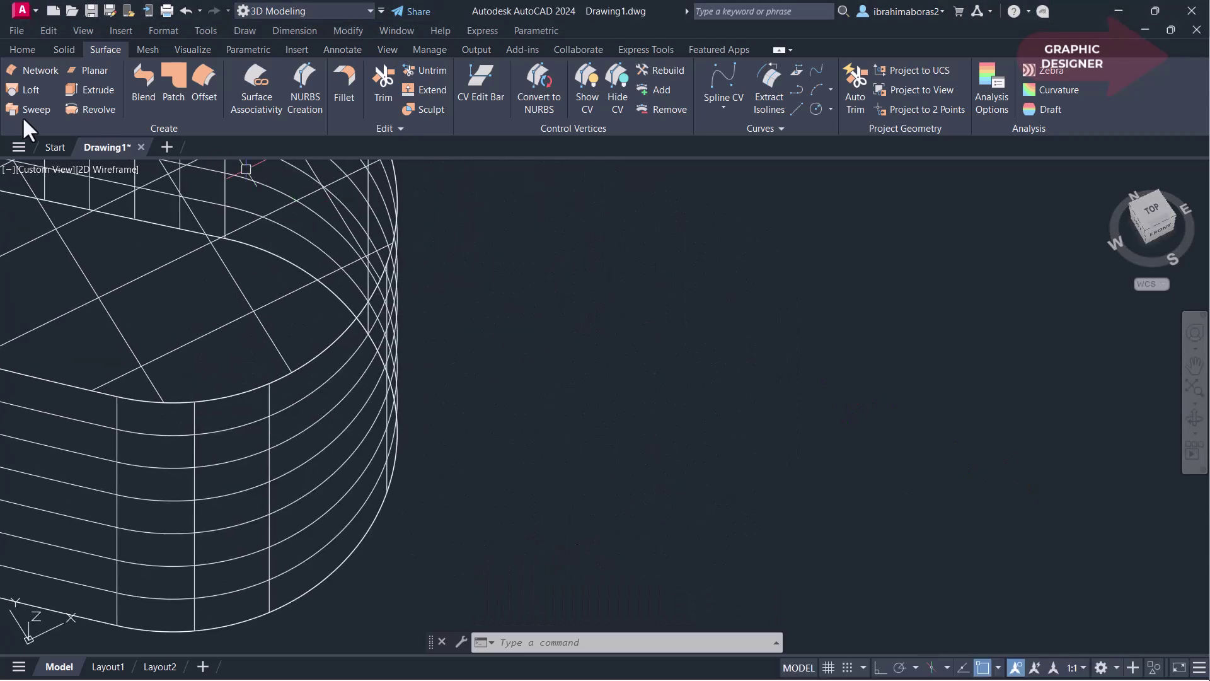
Draw a circle right of the shell and extrude it into an open cylindrical surface
{"action": "left_click", "coordinate": [816, 108]}
{"action": "left_click", "coordinate": [736, 451]}
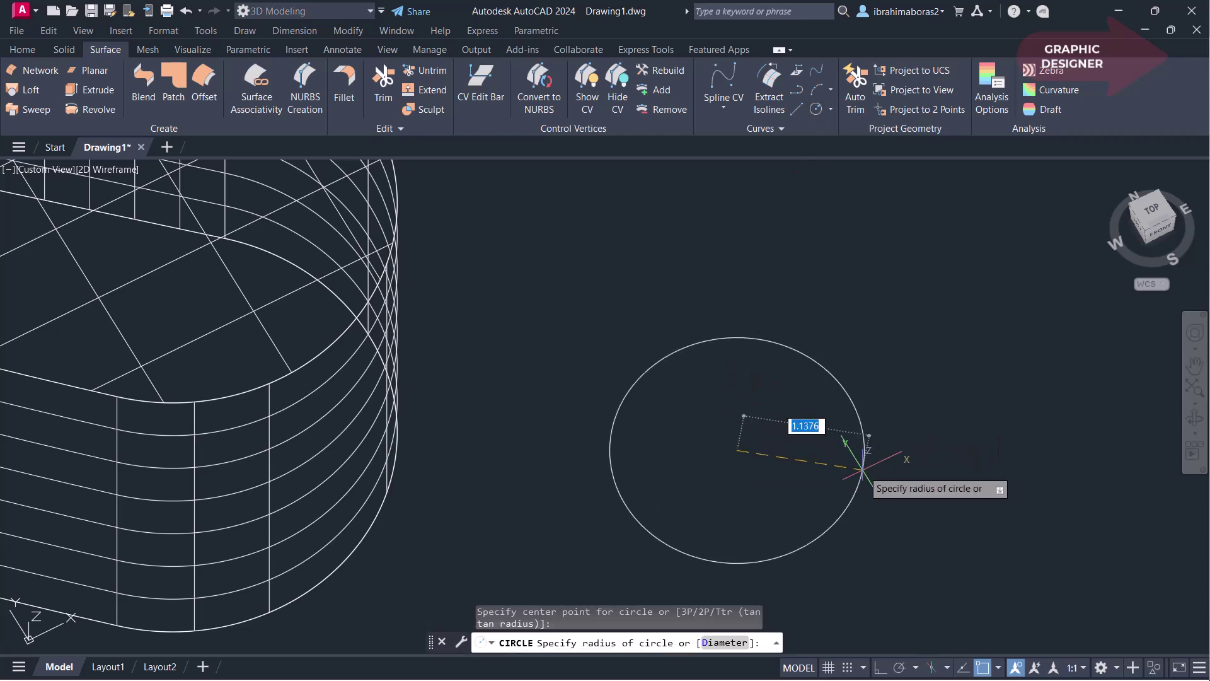
{"action": "left_click", "coordinate": [826, 461]}
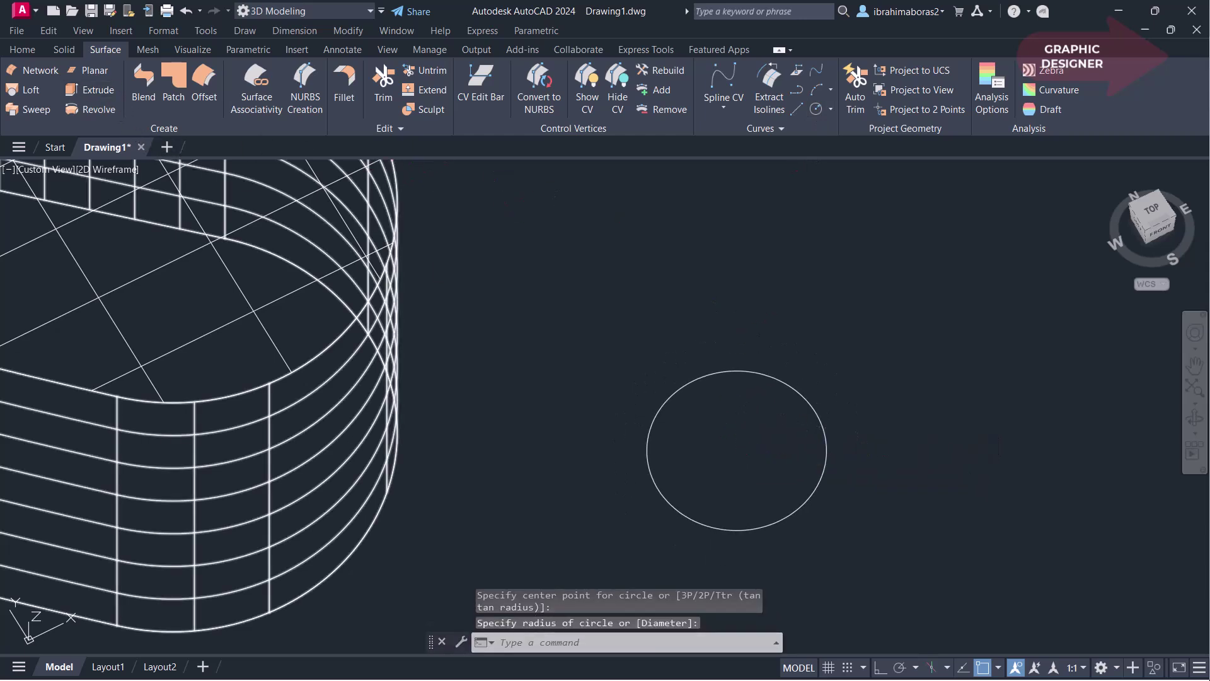
{"action": "left_click", "coordinate": [821, 482]}
{"action": "right_click", "coordinate": [904, 511]}
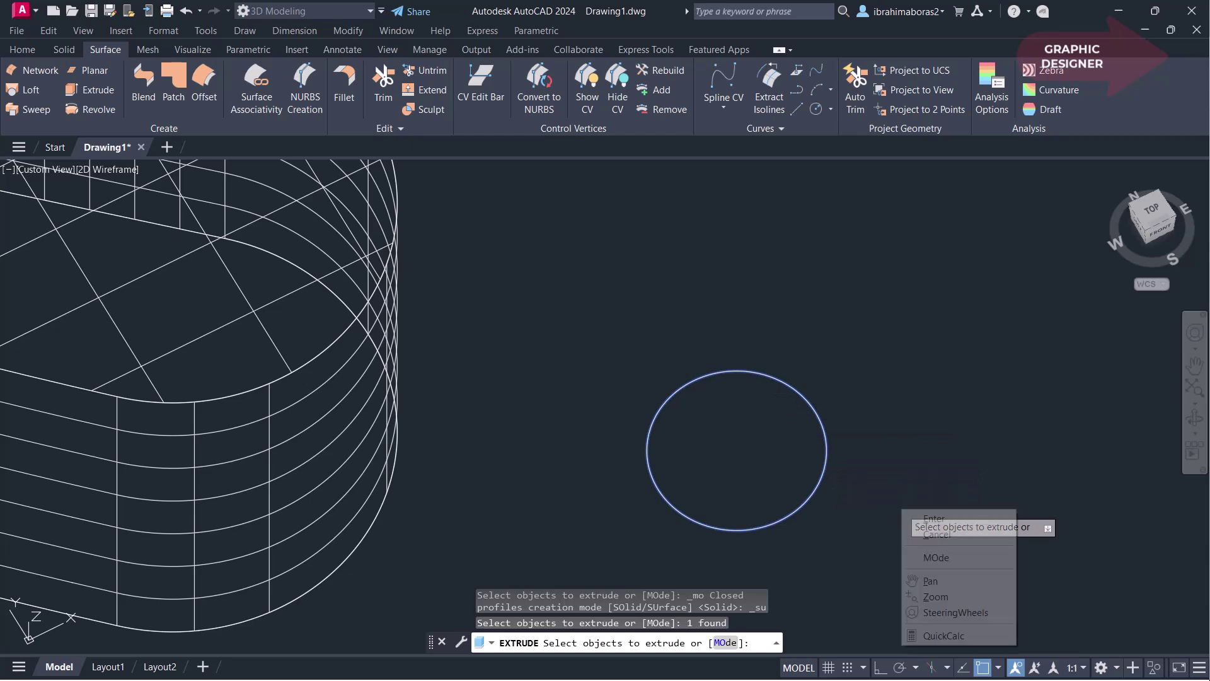
{"action": "left_click", "coordinate": [908, 517]}
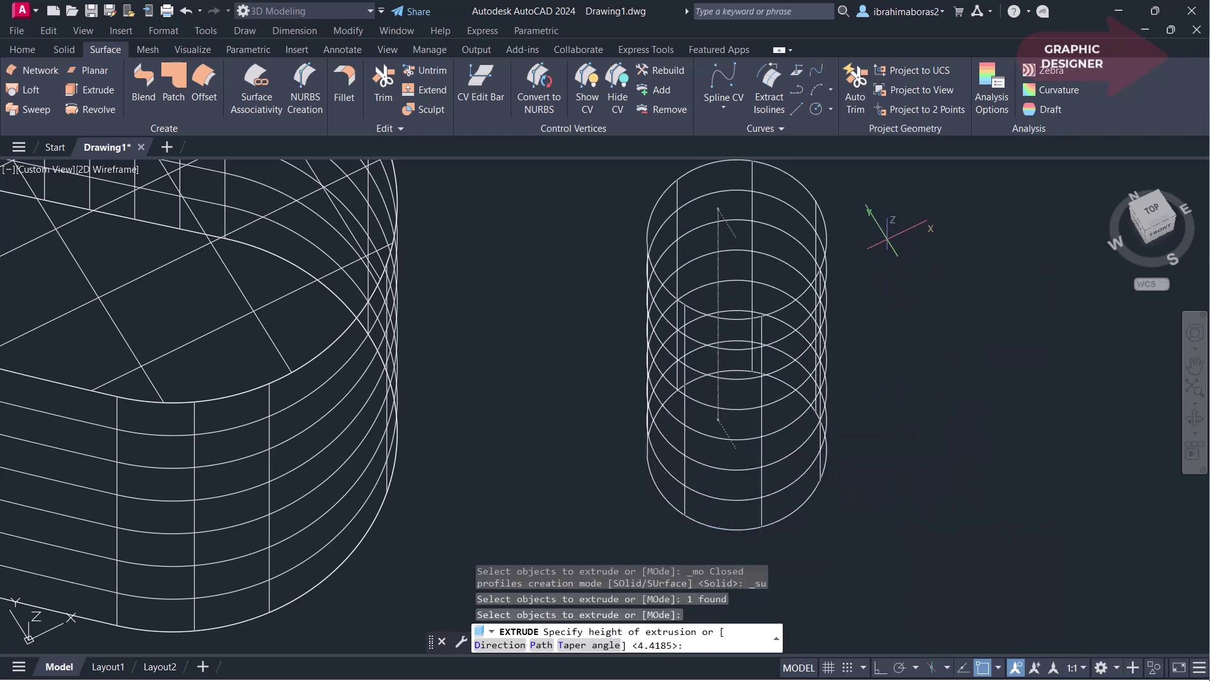
{"action": "right_click", "coordinate": [952, 407], "text": "shift"}
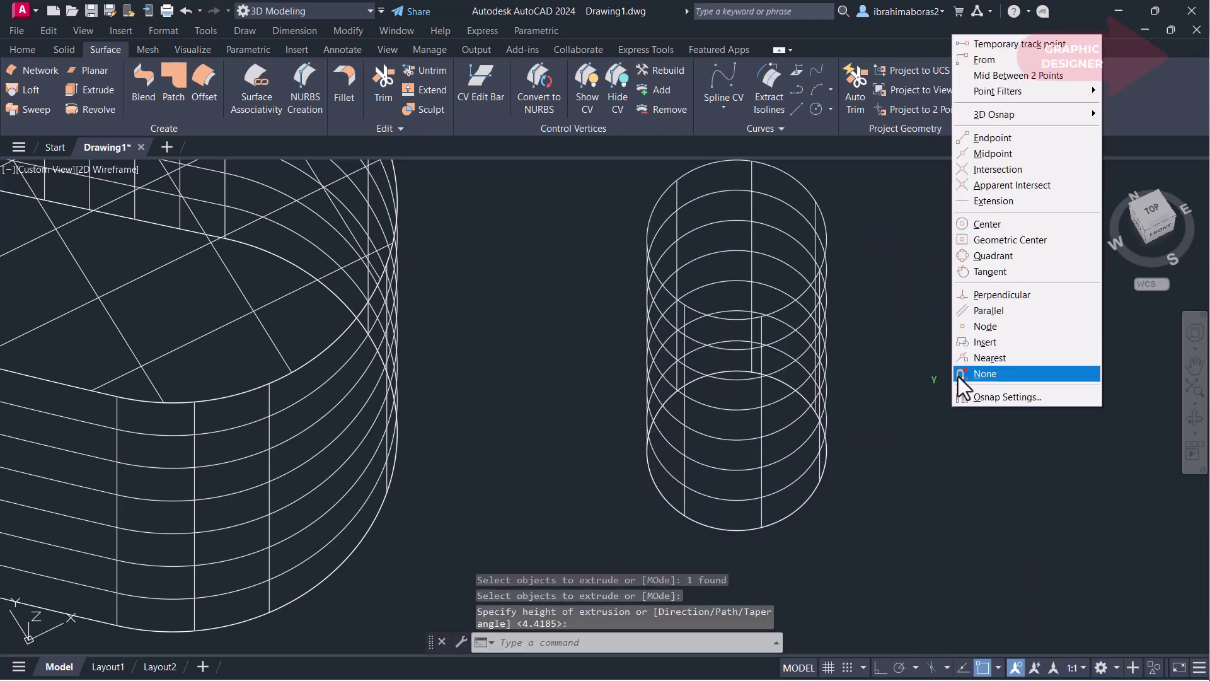
{"action": "mouse_move", "coordinate": [918, 413]}
{"action": "middle_mouse_down", "text": "shift"}
{"action": "mouse_move", "coordinate": [931, 476]}
{"action": "mouse_move", "coordinate": [931, 464]}
{"action": "middle_mouse_up", "text": "shift"}
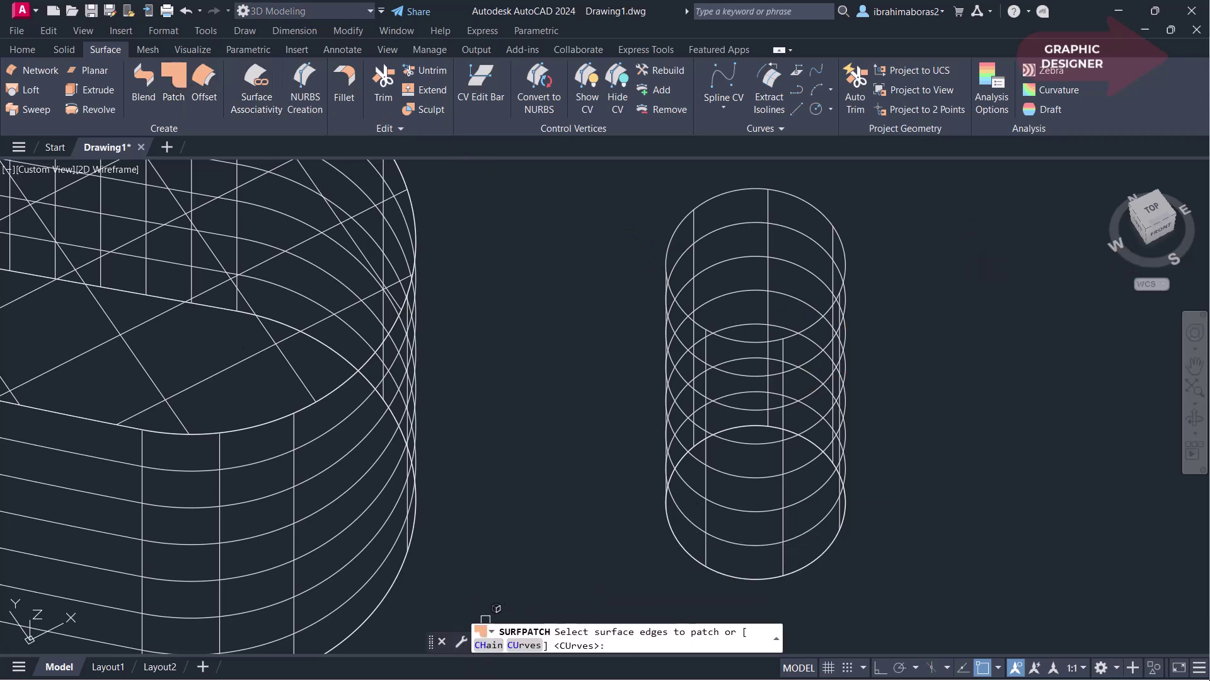
Cap the cylinder's top circular edge with a patch using the CH chain option
{"action": "type", "text": "CH"}
{"action": "key", "text": "Return"}
{"action": "left_click", "coordinate": [847, 272]}
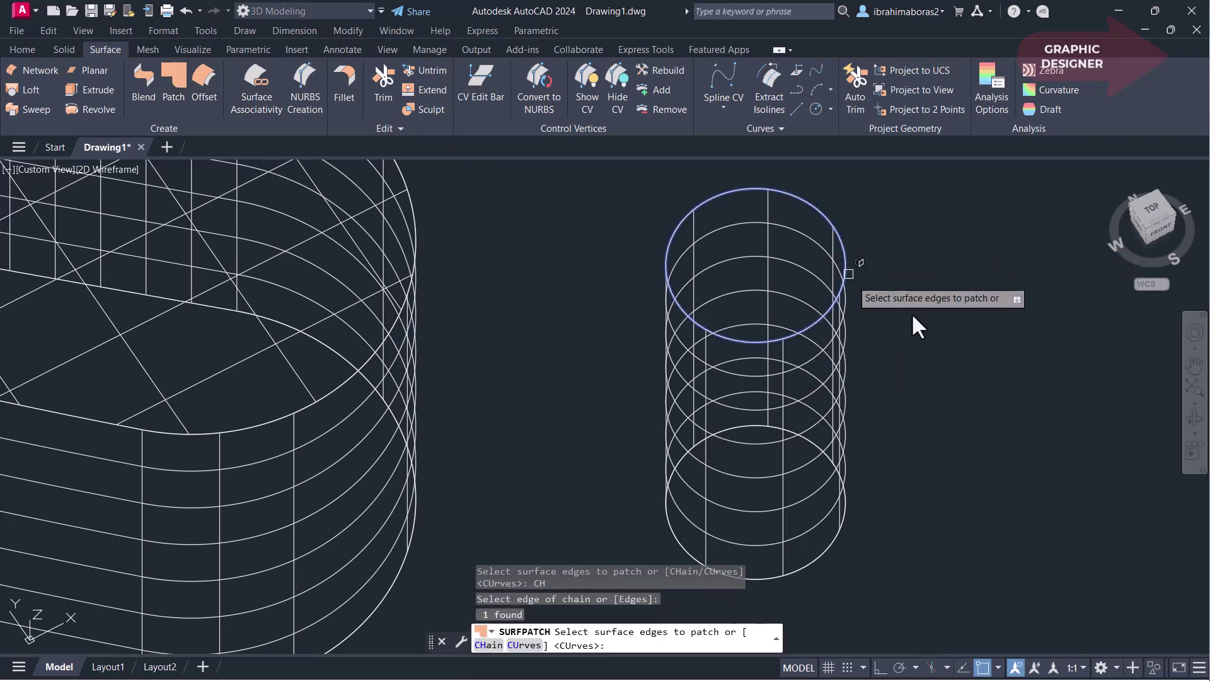
{"action": "right_click", "coordinate": [920, 316]}
{"action": "left_click", "coordinate": [950, 327]}
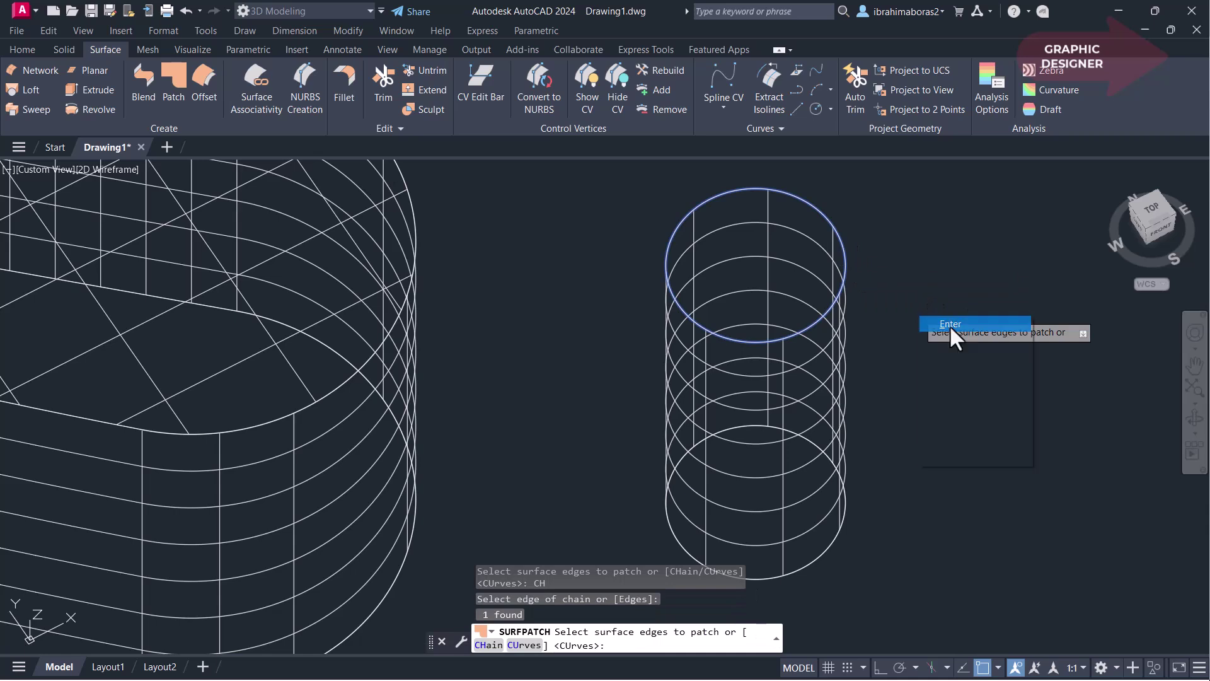
{"action": "right_click", "coordinate": [949, 324]}
{"action": "left_click", "coordinate": [959, 335]}
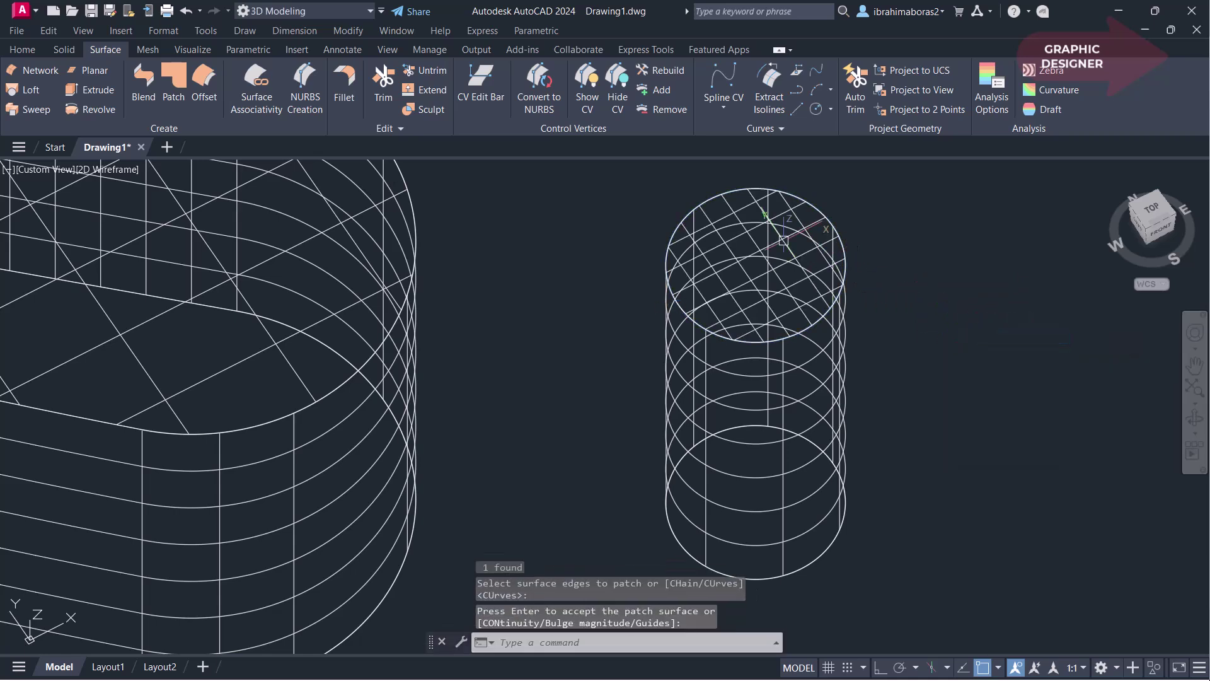
Switch the models to the Shaded visual style and orbit to a low side view
{"action": "left_click", "coordinate": [95, 174]}
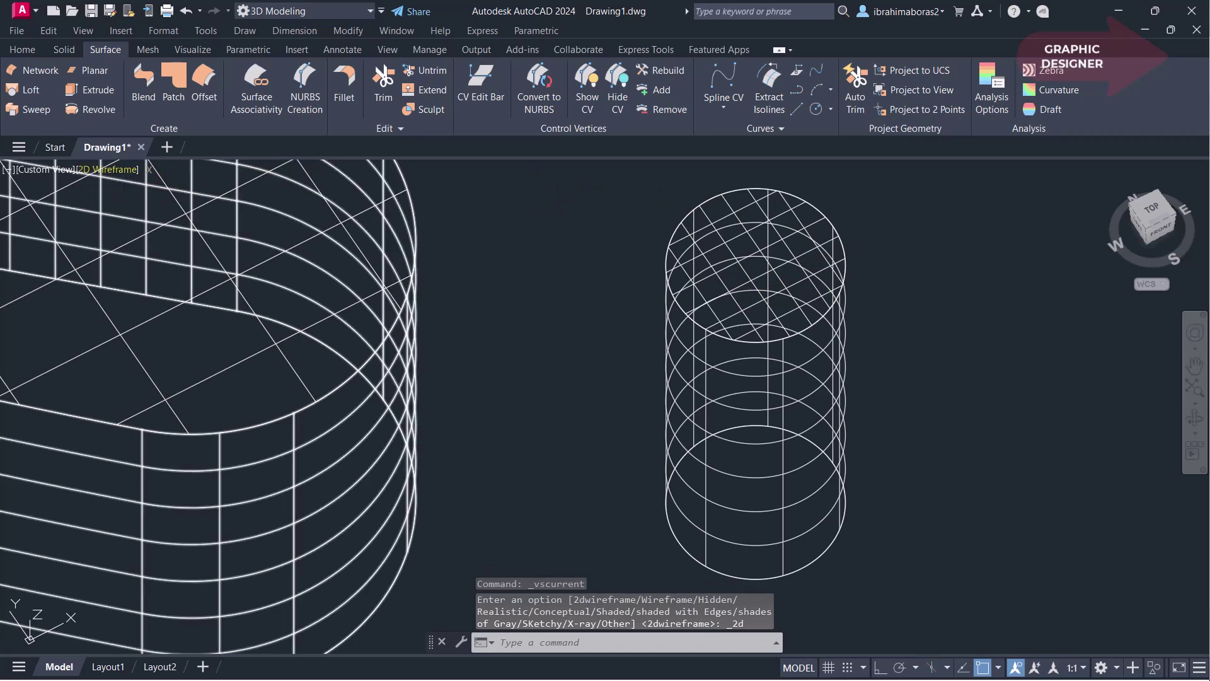
{"action": "left_click", "coordinate": [103, 169]}
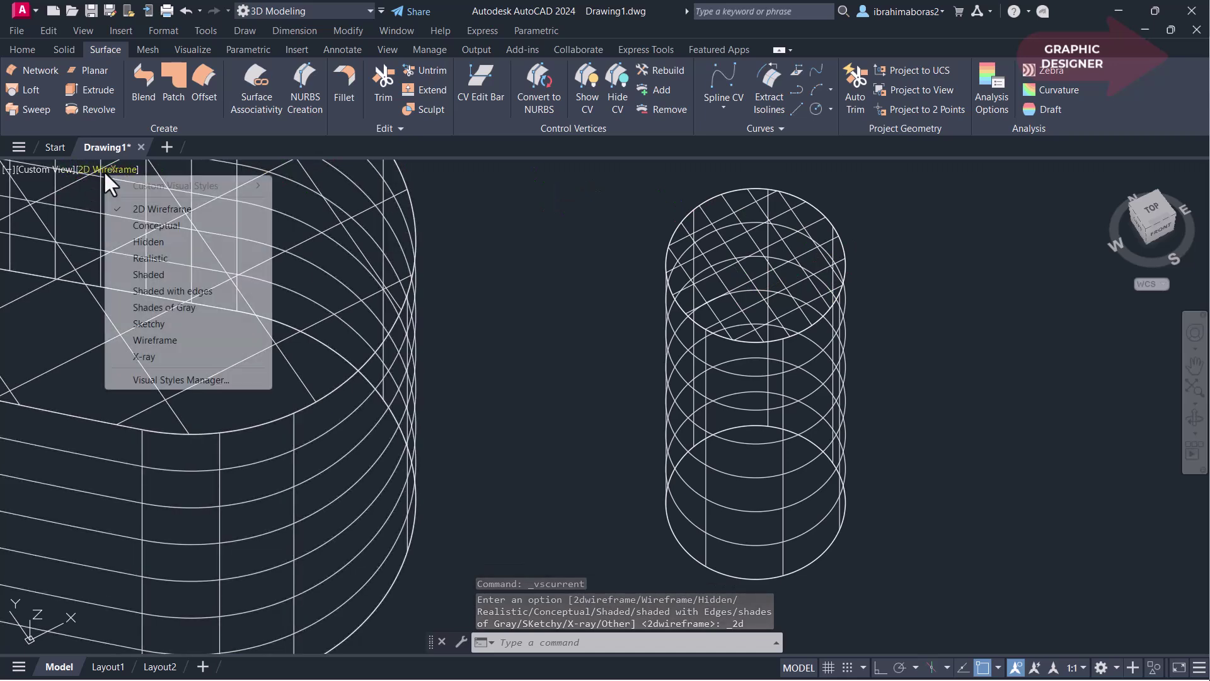
{"action": "left_click", "coordinate": [148, 275]}
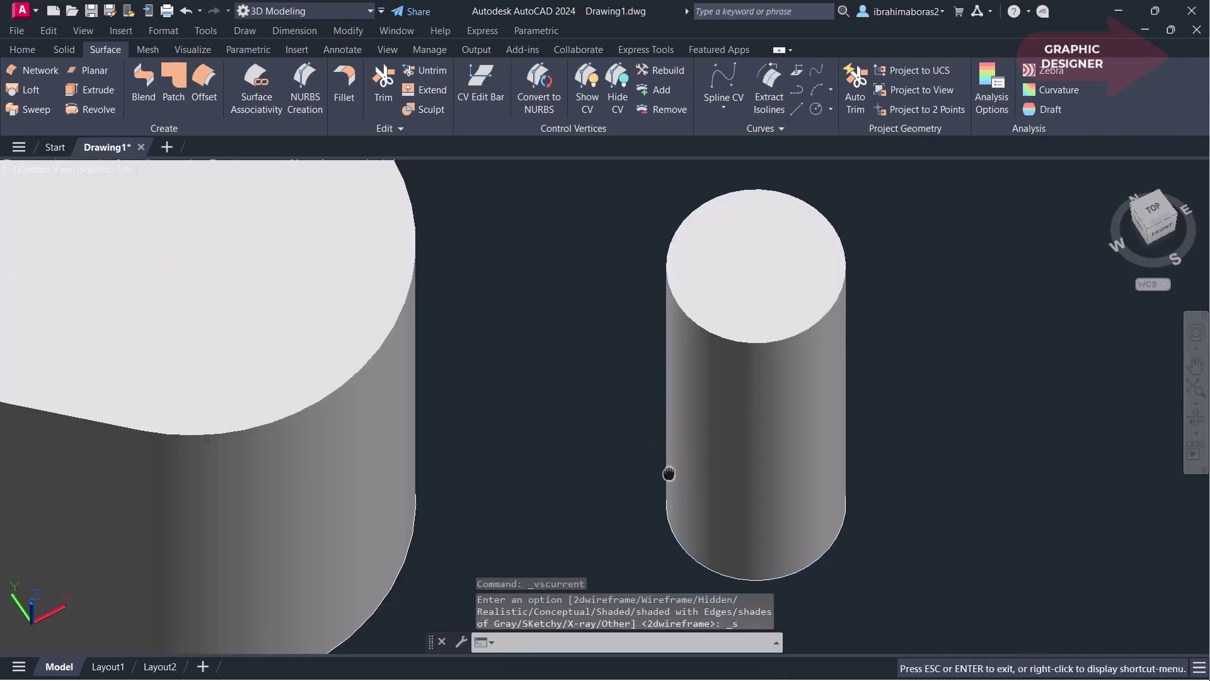
{"action": "mouse_move", "coordinate": [667, 473]}
{"action": "middle_mouse_down"}
{"action": "mouse_move", "coordinate": [657, 500]}
{"action": "mouse_move", "coordinate": [623, 506]}
{"action": "middle_mouse_up"}
{"action": "mouse_move", "coordinate": [883, 481]}
{"action": "middle_mouse_down", "text": "shift"}
{"action": "mouse_move", "coordinate": [897, 298]}
{"action": "mouse_move", "coordinate": [927, 160]}
{"action": "mouse_move", "coordinate": [907, 375]}
{"action": "mouse_move", "coordinate": [838, 513]}
{"action": "mouse_move", "coordinate": [905, 500]}
{"action": "middle_mouse_up", "text": "shift"}
Set the cylinder's top patch continuity to Curvature (G2) so it bulges into a dome
{"action": "left_click", "coordinate": [676, 384]}
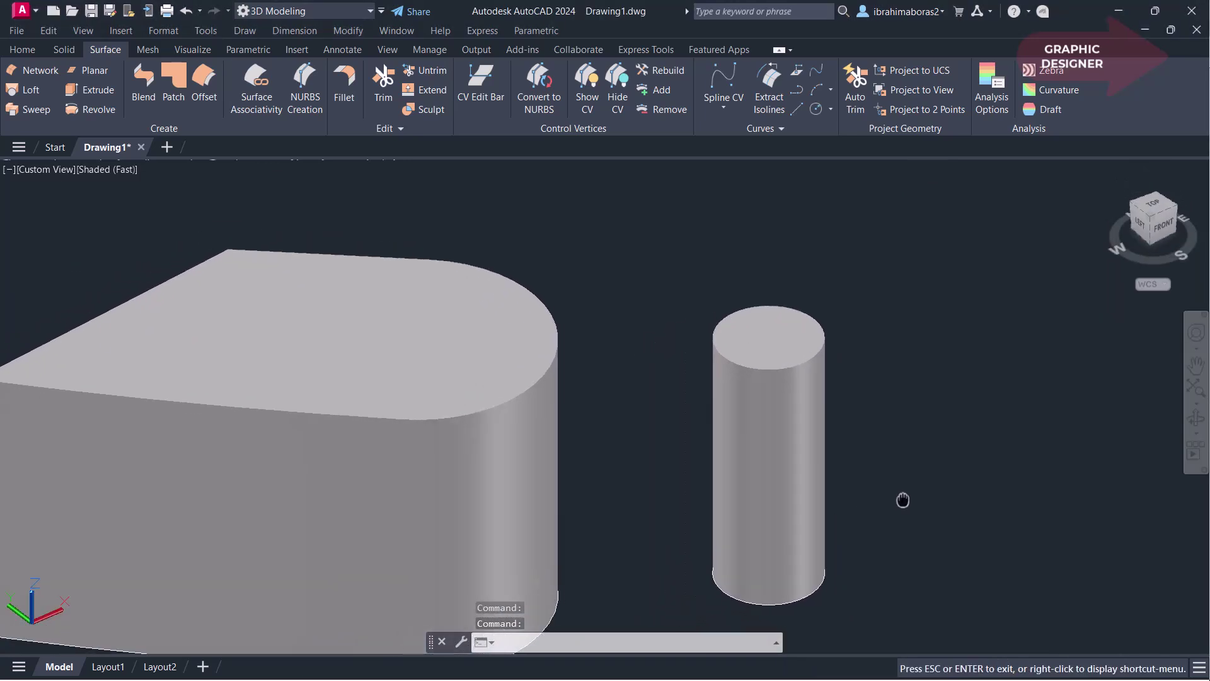
{"action": "left_click", "coordinate": [752, 333]}
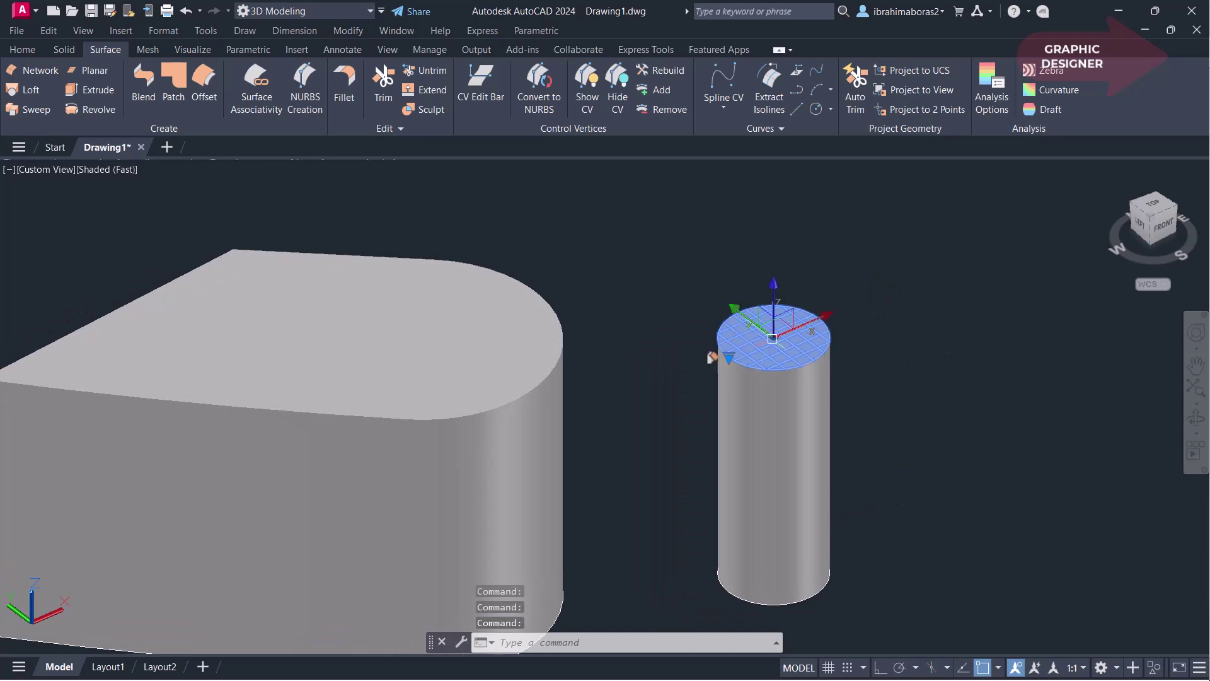
{"action": "scroll", "coordinate": [813, 334], "scroll_direction": "up", "scroll_amount": 2}
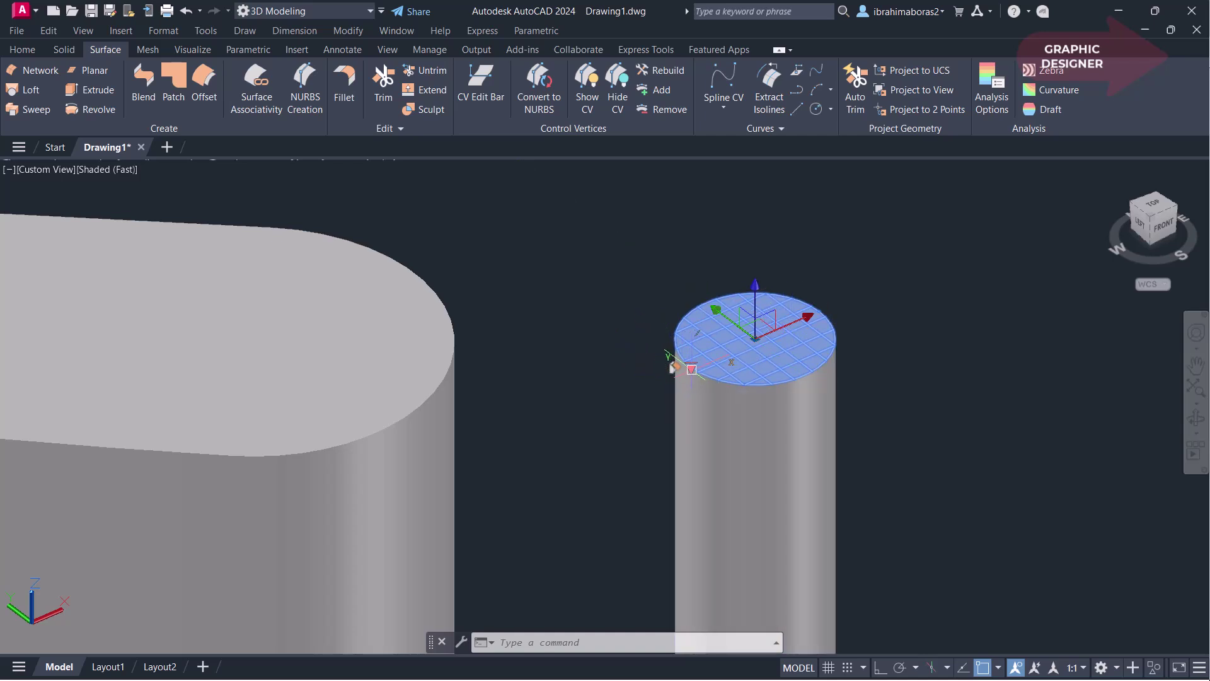
{"action": "left_click", "coordinate": [692, 368]}
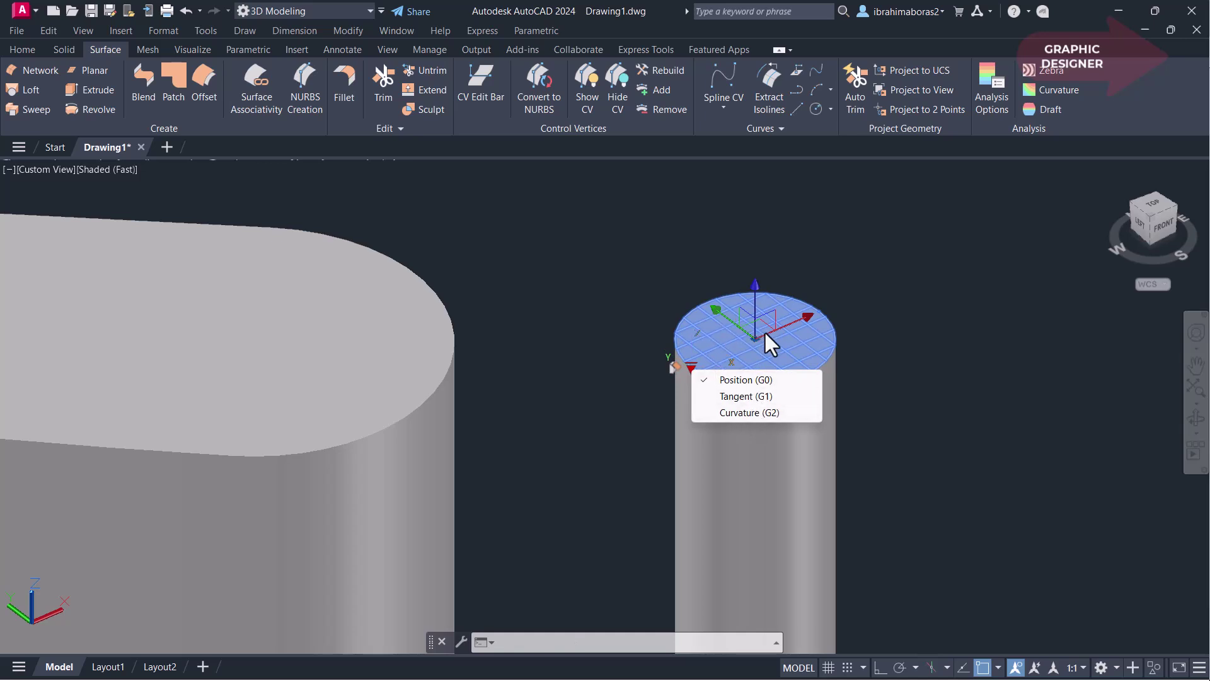
{"action": "left_click", "coordinate": [774, 384]}
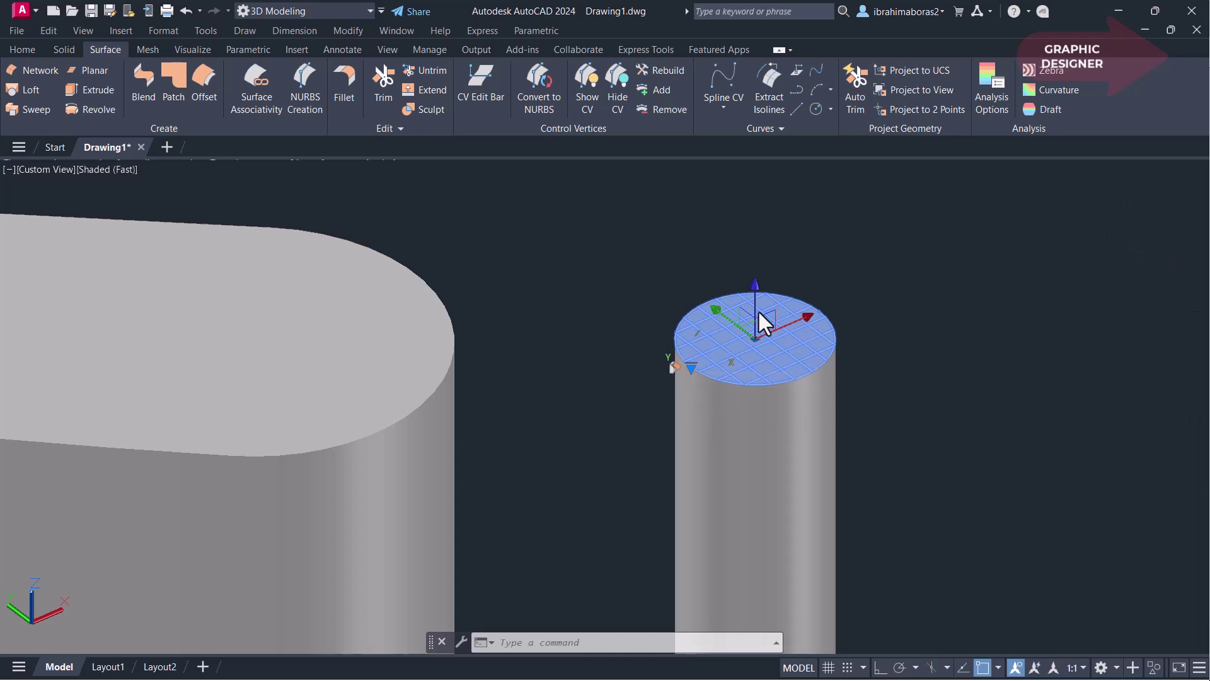
{"action": "left_click", "coordinate": [692, 367]}
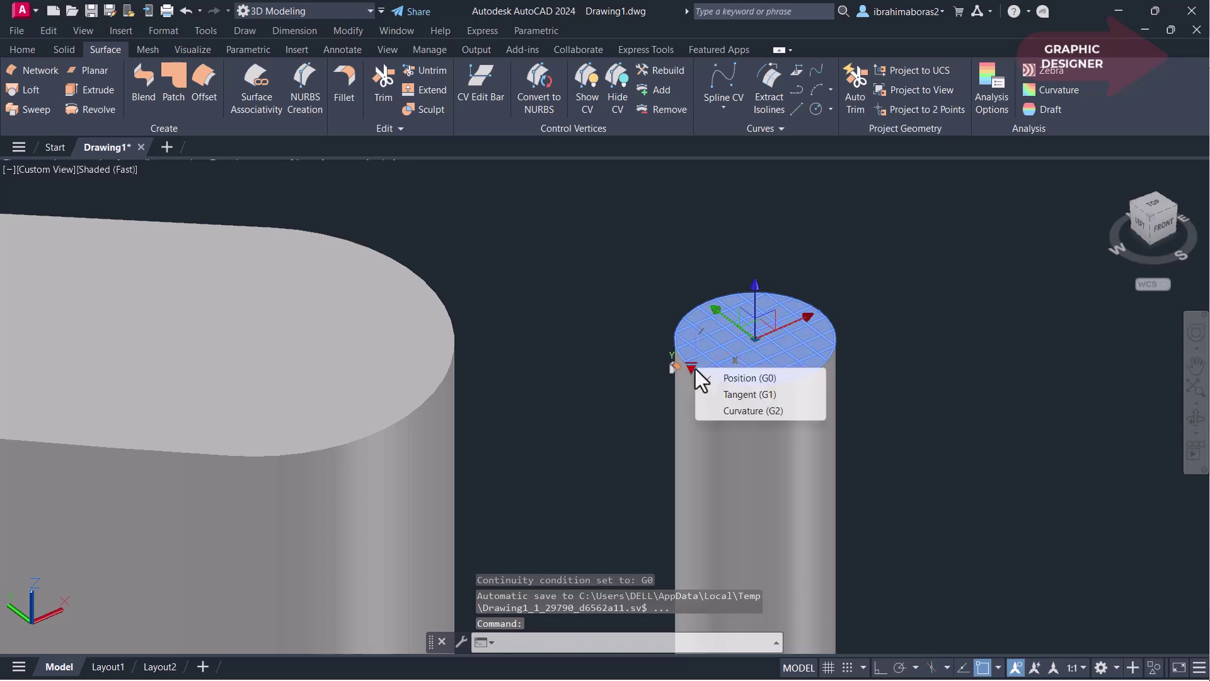
{"action": "left_click", "coordinate": [744, 392]}
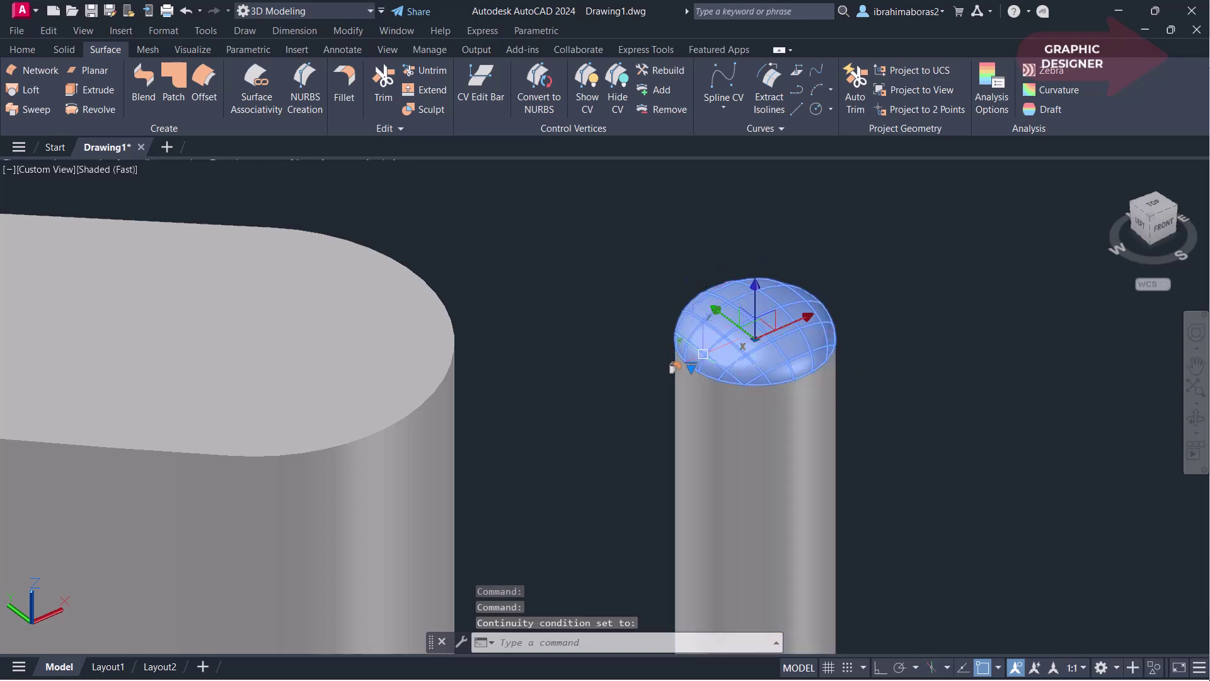
{"action": "left_click", "coordinate": [691, 368]}
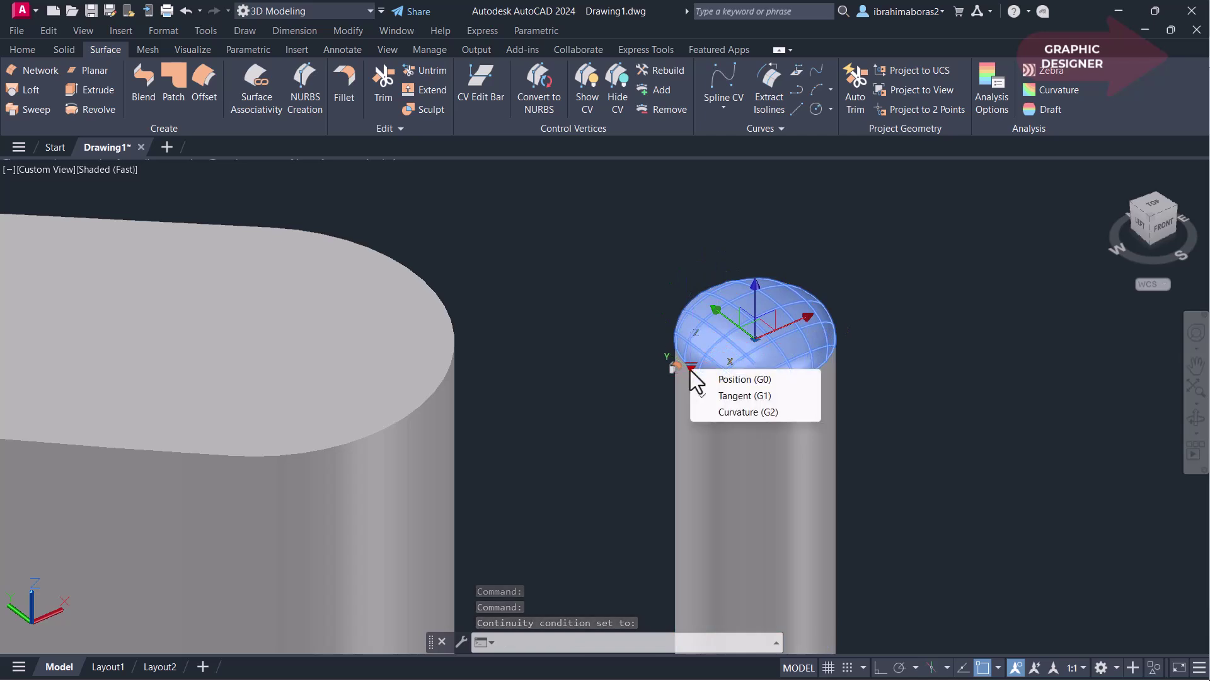
{"action": "left_click", "coordinate": [759, 415]}
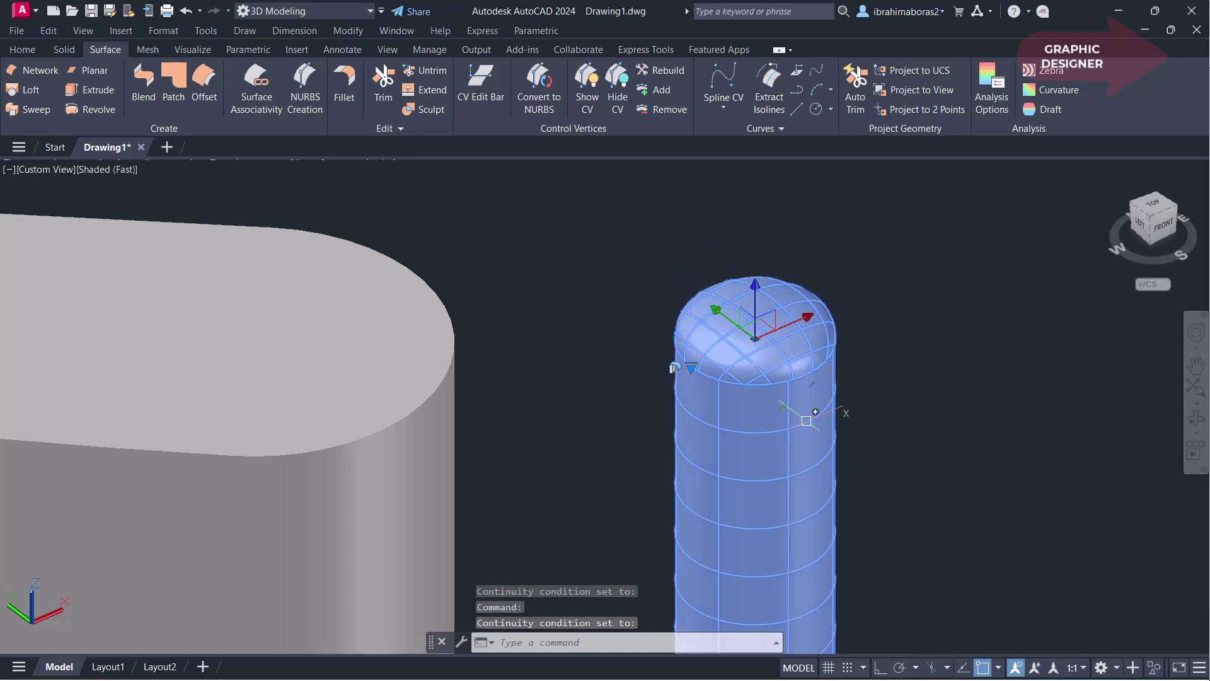
Deselect the patch and pan to empty space beside the cylinder
{"action": "key", "text": "Escape"}
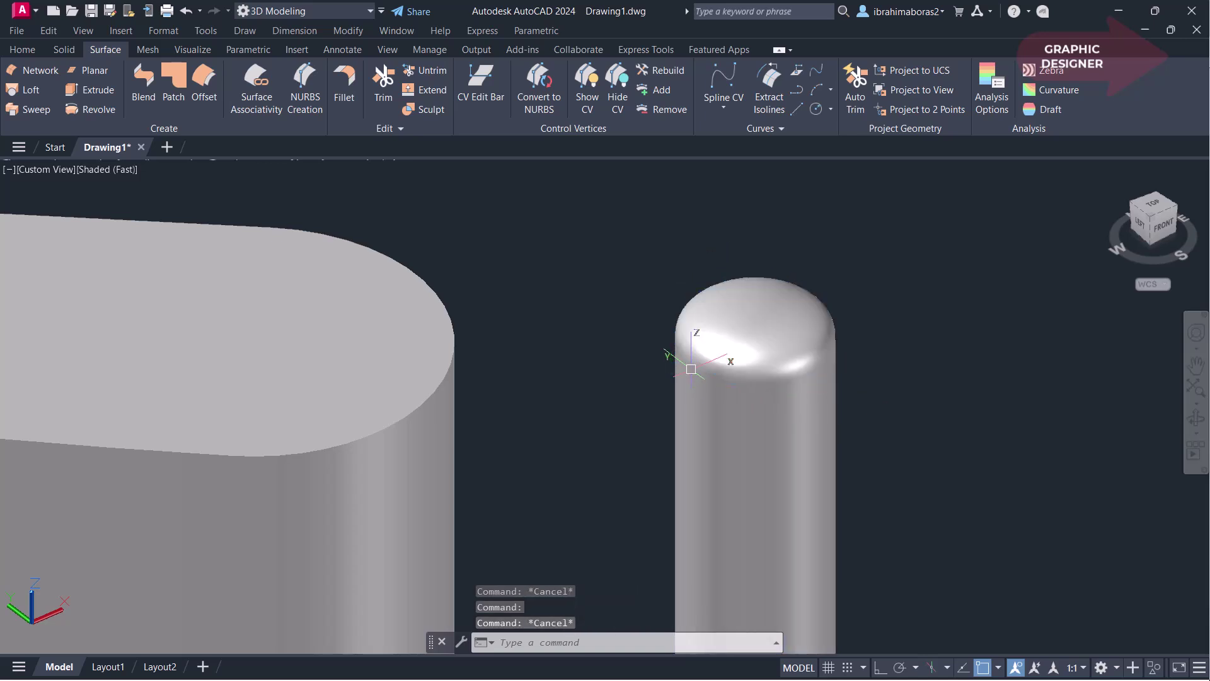
{"action": "middle_click", "coordinate": [744, 409]}
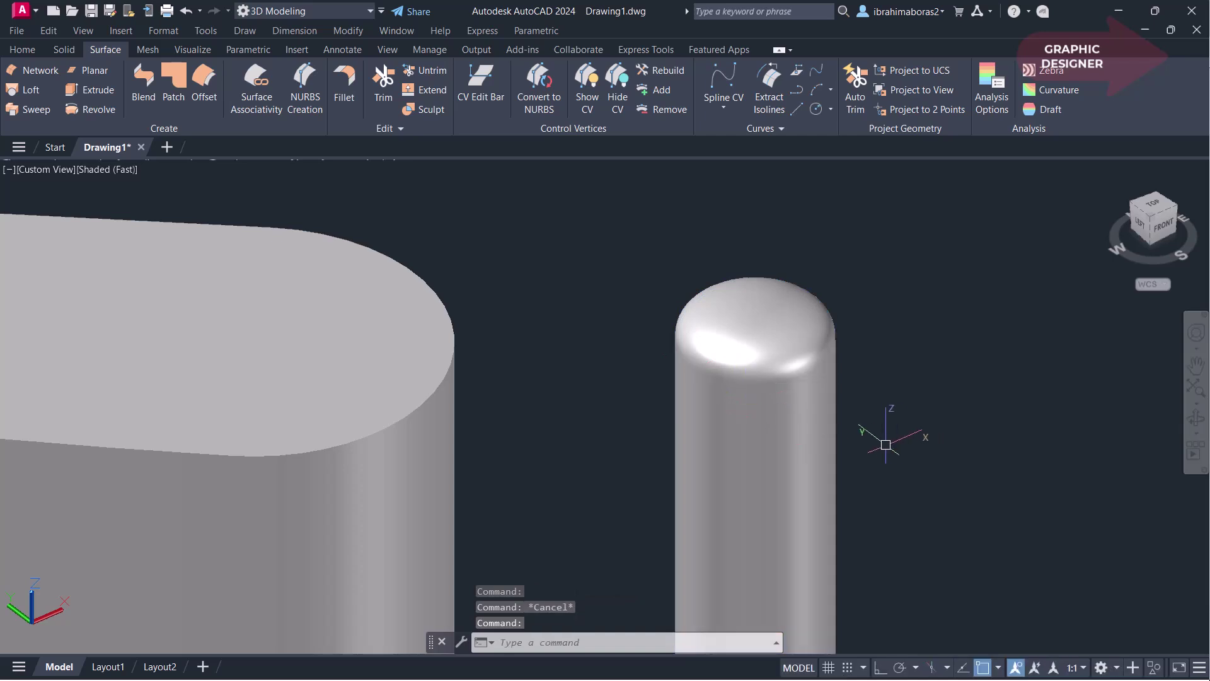
{"action": "middle_click_drag", "start_coordinate": [879, 432], "coordinate": [513, 351]}
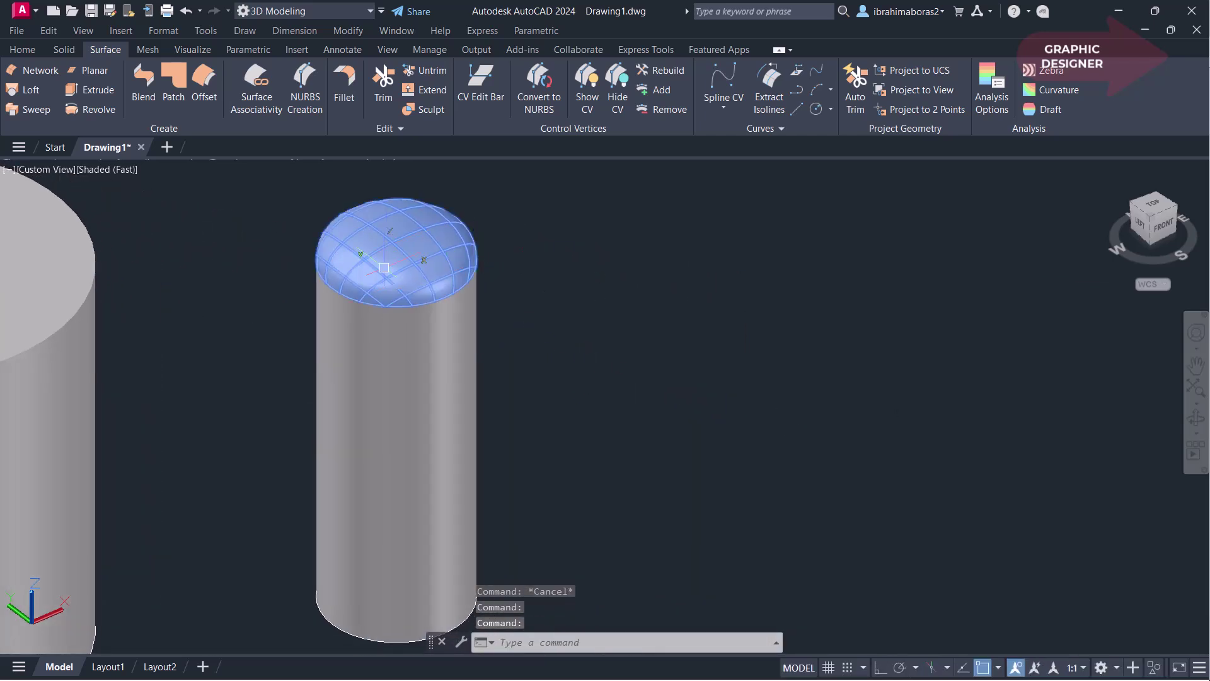
Draw a circle in the empty area and extrude it into a second open cylinder surface
{"action": "left_click", "coordinate": [815, 109]}
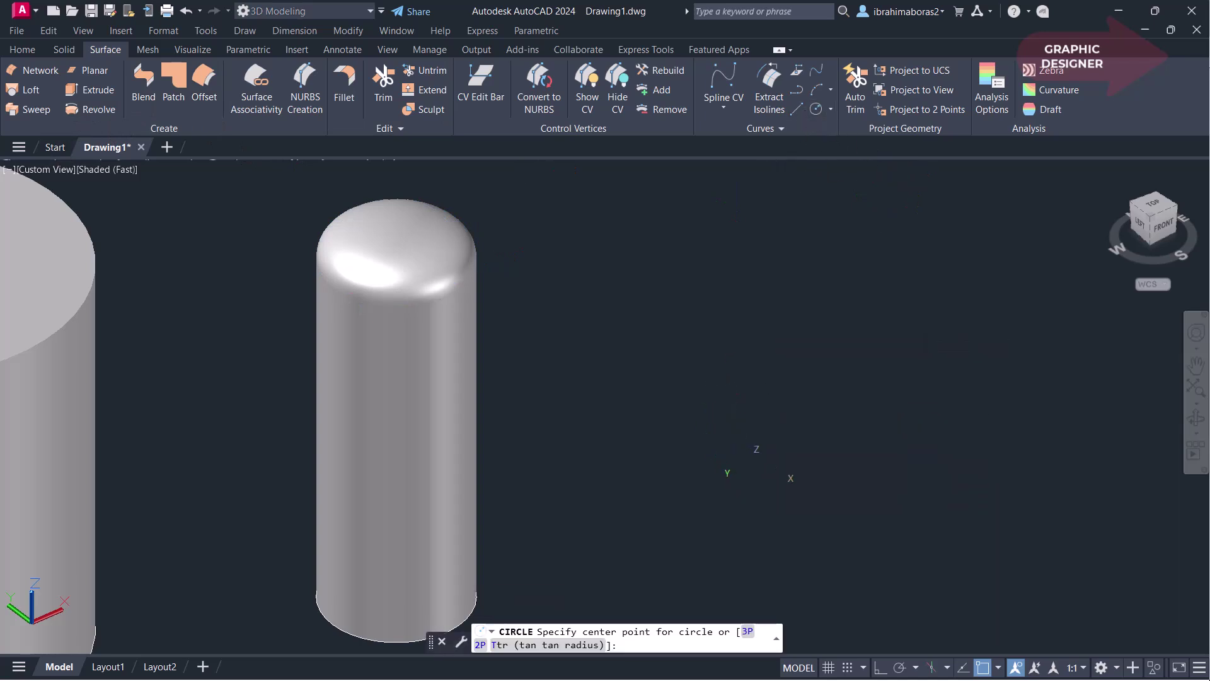
{"action": "left_click", "coordinate": [751, 486]}
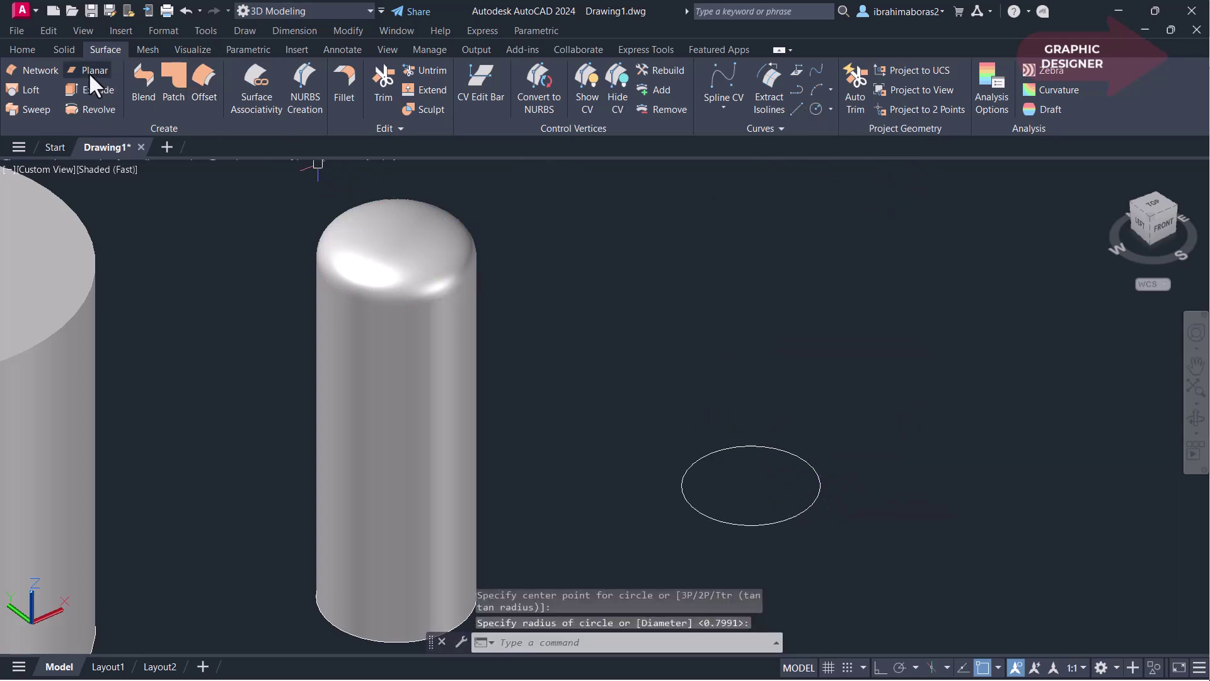
{"action": "left_click", "coordinate": [90, 93]}
{"action": "left_click", "coordinate": [736, 524]}
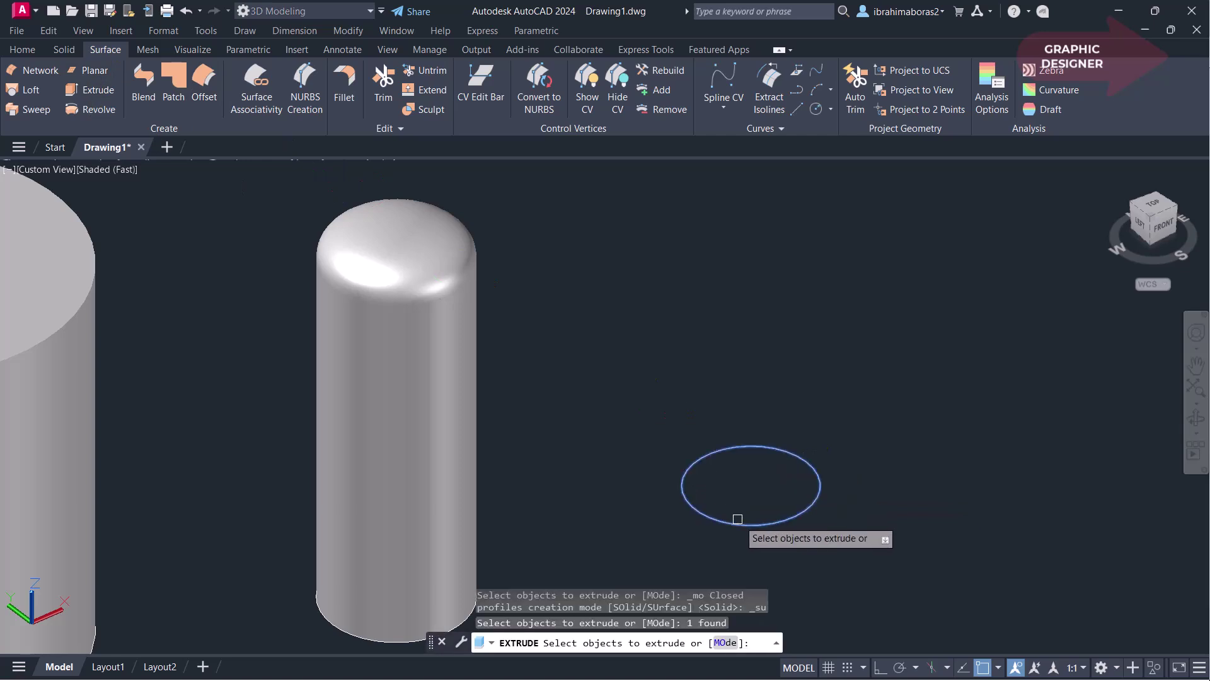
{"action": "right_click", "coordinate": [896, 508]}
{"action": "left_click", "coordinate": [895, 508]}
{"action": "right_click", "coordinate": [893, 493]}
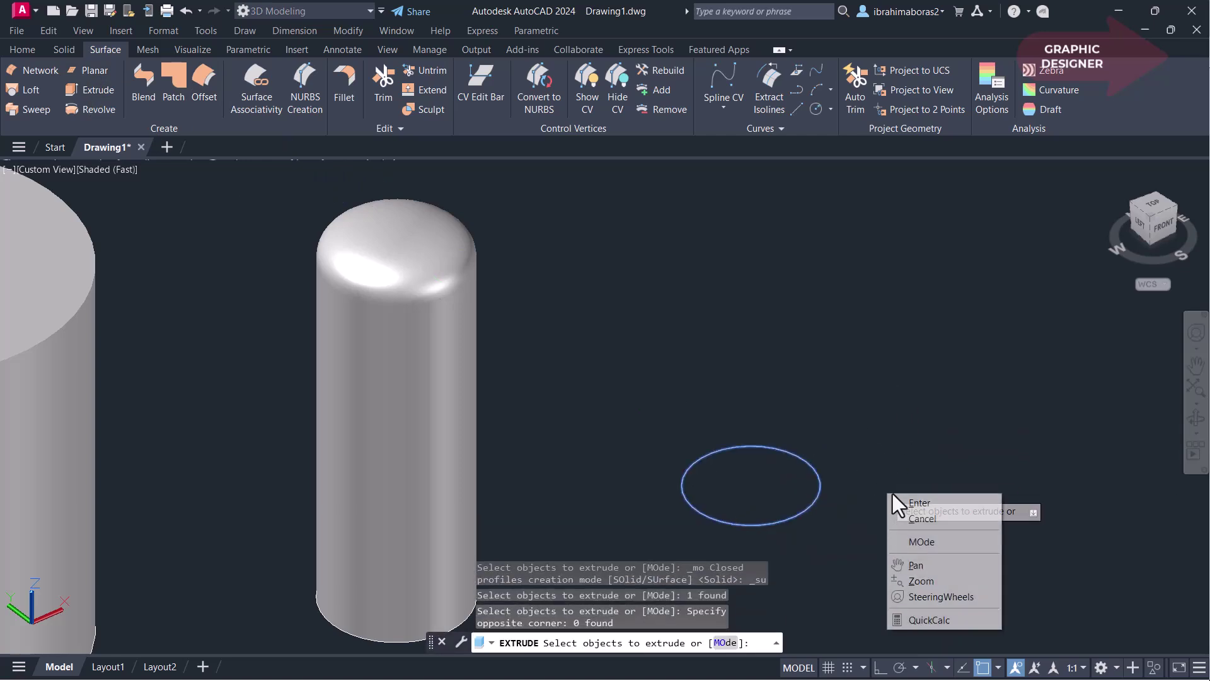
{"action": "left_click", "coordinate": [898, 498]}
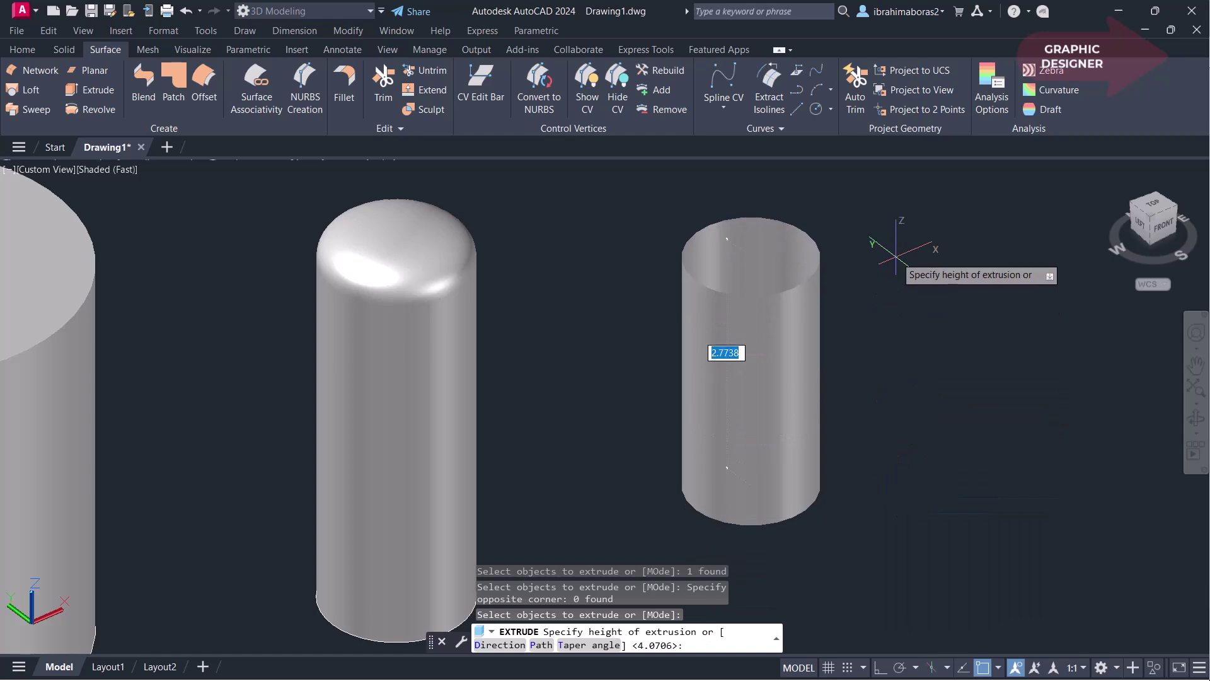
{"action": "left_click", "coordinate": [896, 252]}
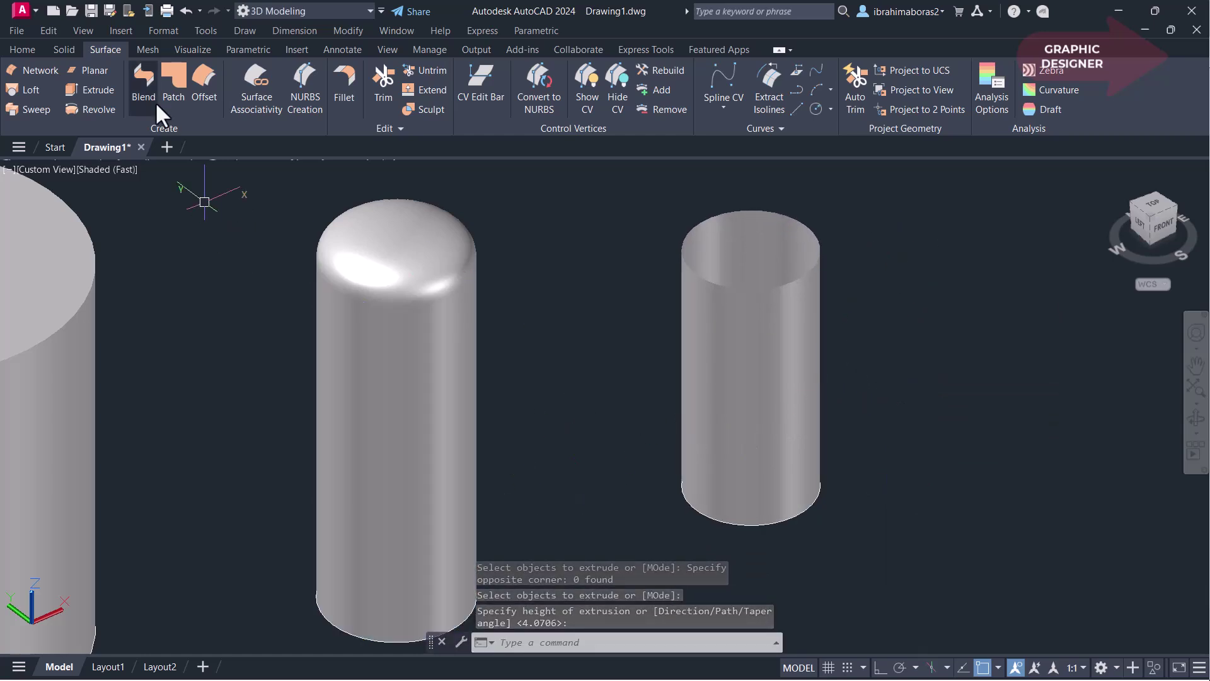
Switch the display to the 2D Wireframe visual style
{"action": "left_click", "coordinate": [176, 73]}
{"action": "key", "text": "Escape"}
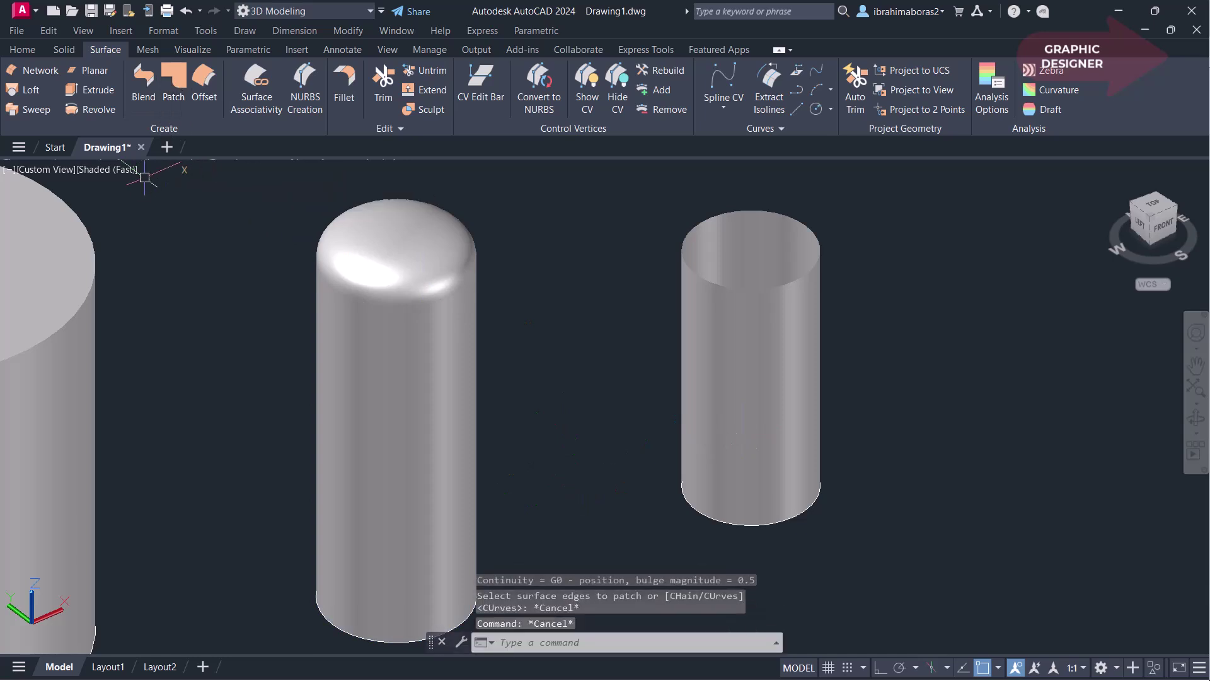
{"action": "left_click", "coordinate": [105, 167]}
{"action": "left_click", "coordinate": [141, 206]}
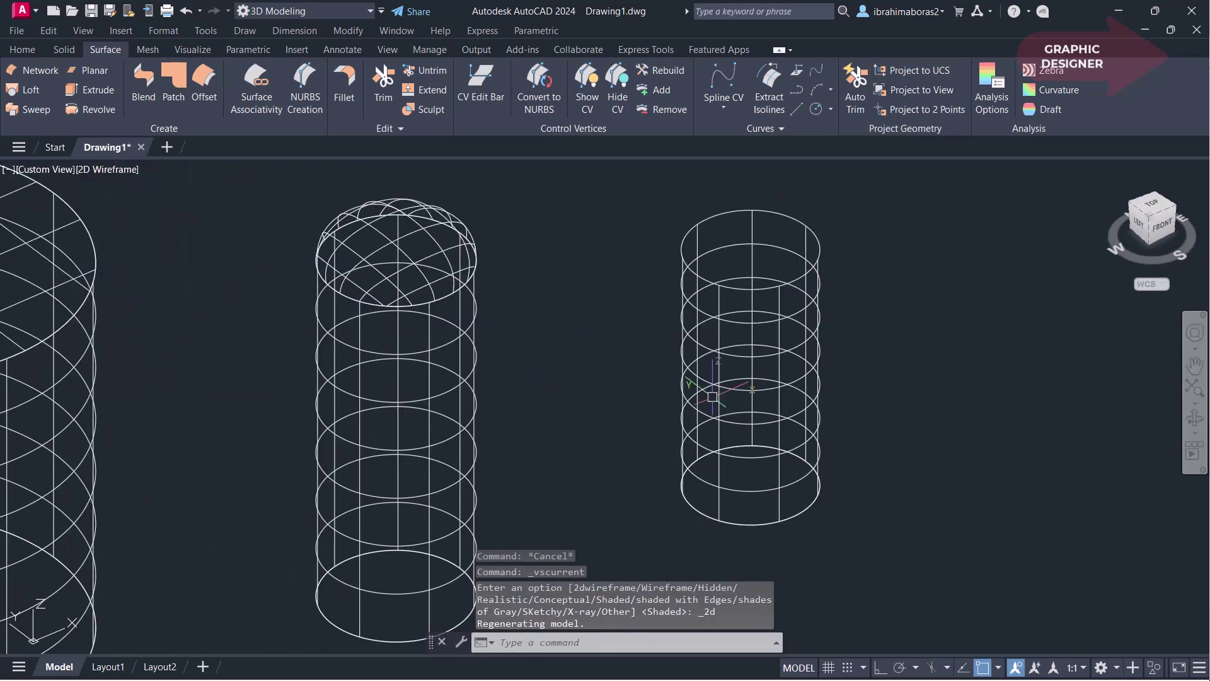
Patch the right cylinder's top rim with G1 continuity and bulge magnitude 0.8
{"action": "left_click", "coordinate": [174, 73]}
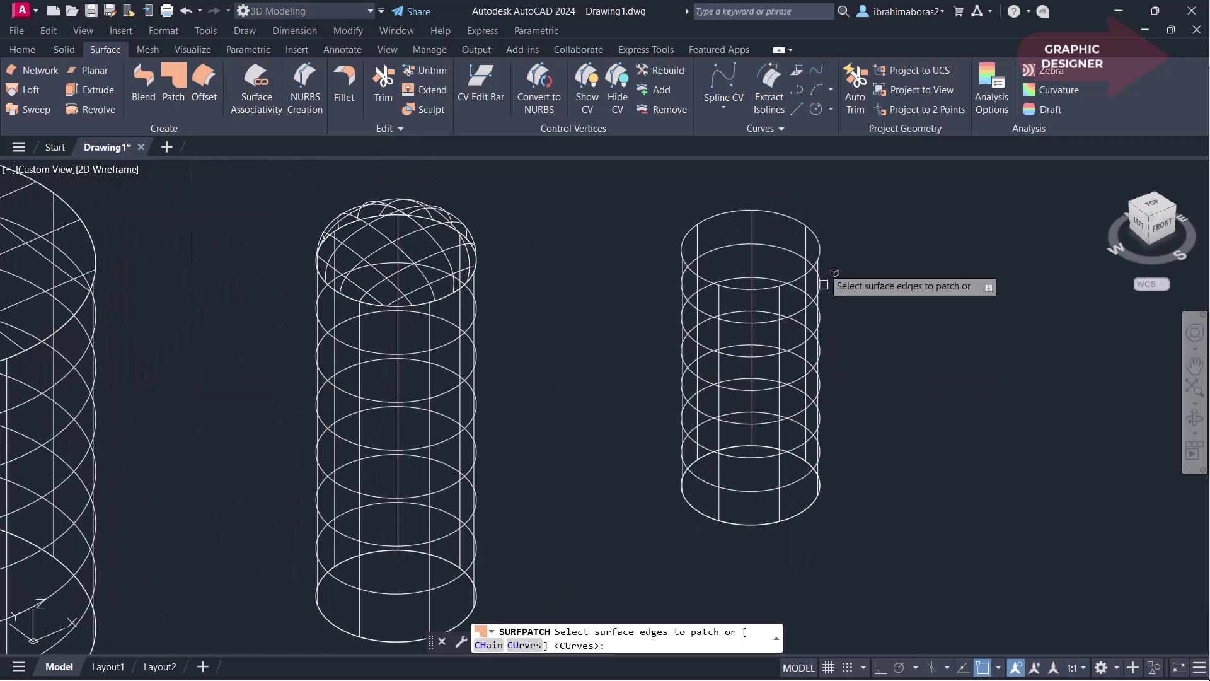
{"action": "left_click", "coordinate": [818, 242]}
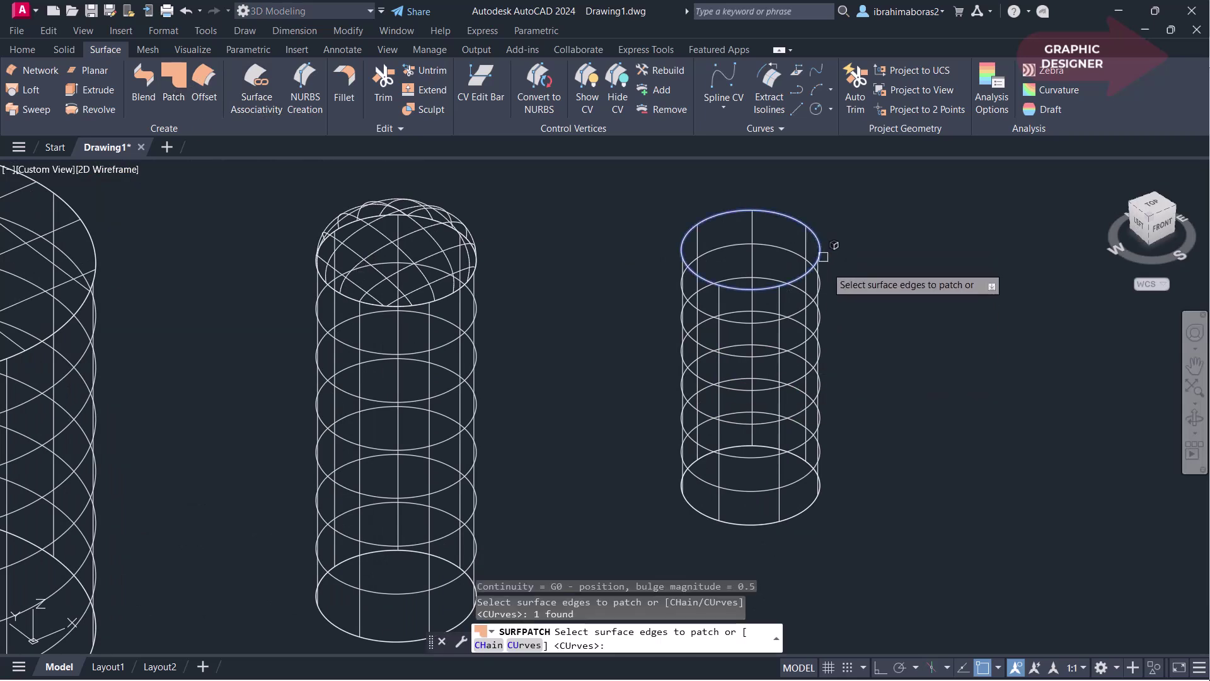
{"action": "right_click", "coordinate": [858, 343]}
{"action": "left_click", "coordinate": [889, 352]}
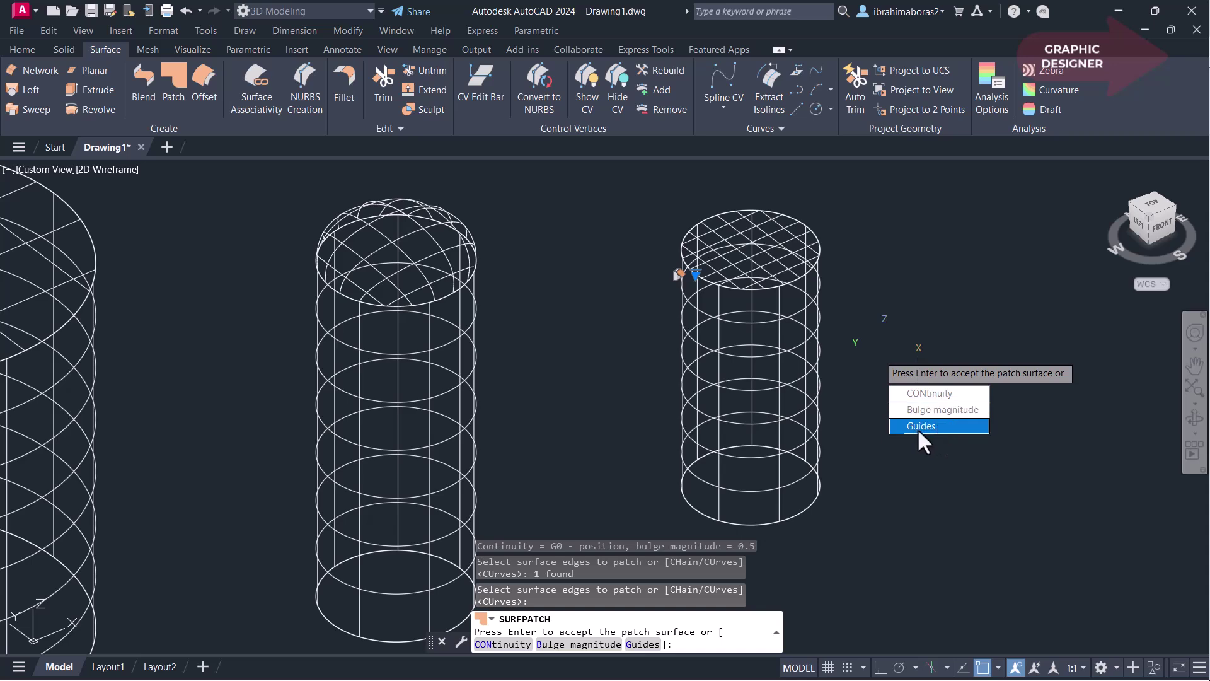
{"action": "left_click", "coordinate": [933, 395]}
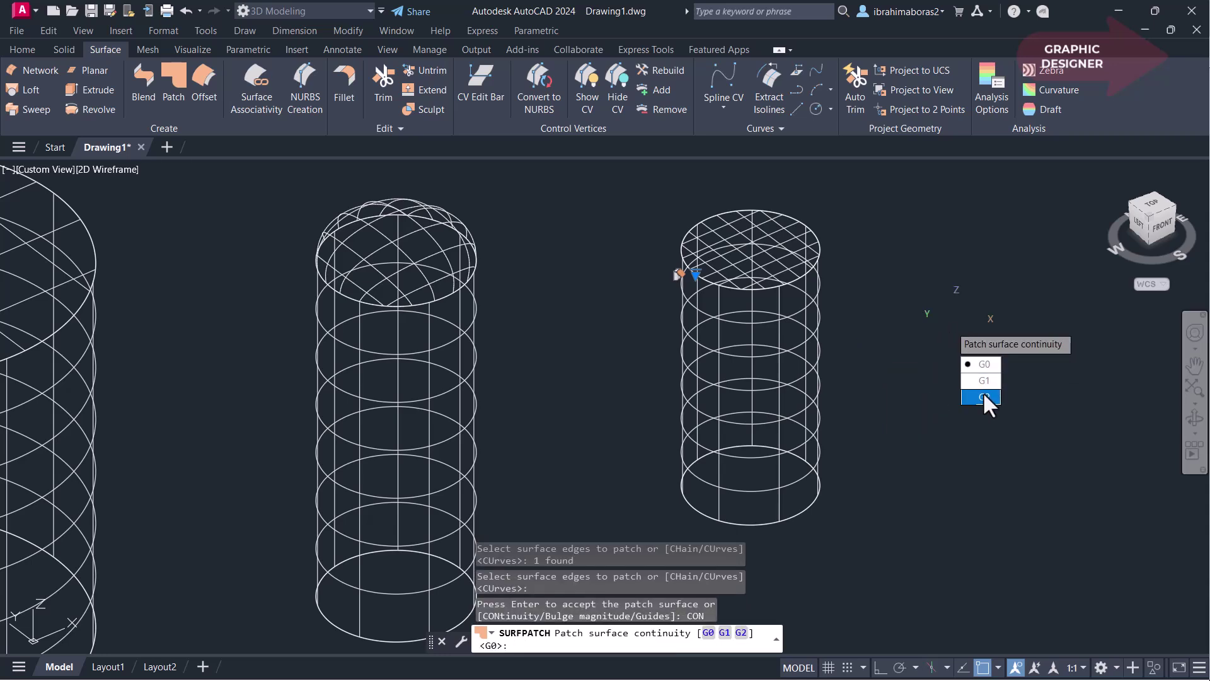
{"action": "left_click", "coordinate": [988, 381]}
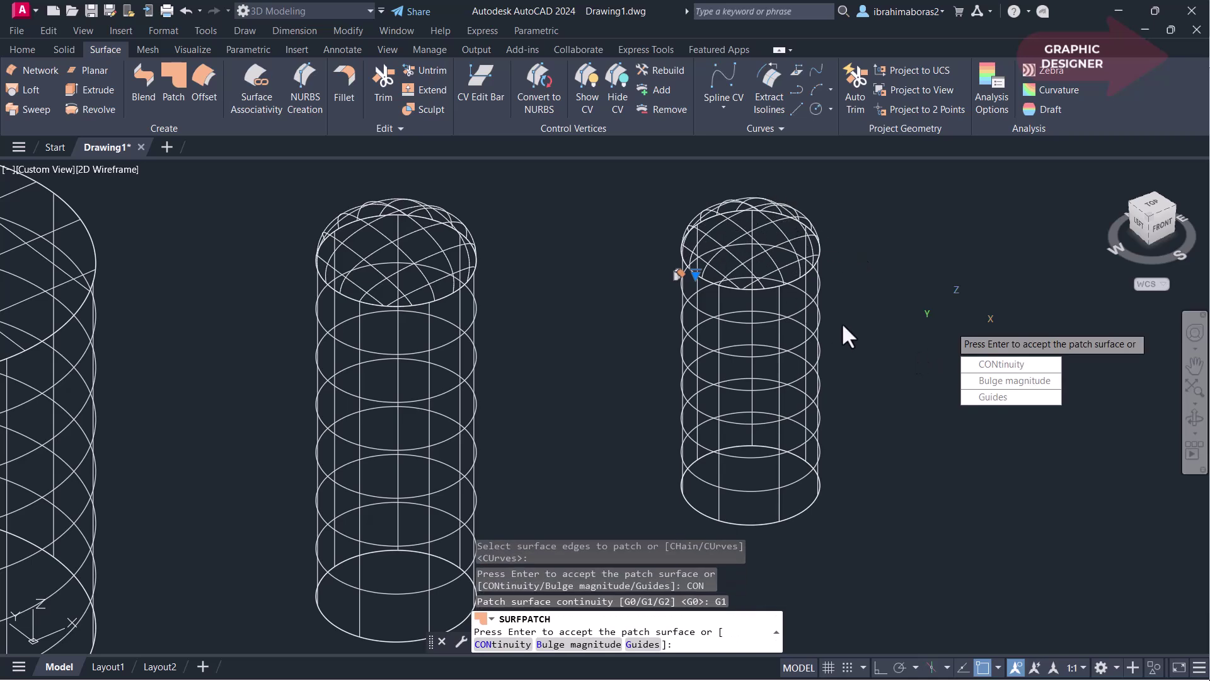
{"action": "left_click", "coordinate": [1015, 383]}
{"action": "type", "text": ".8"}
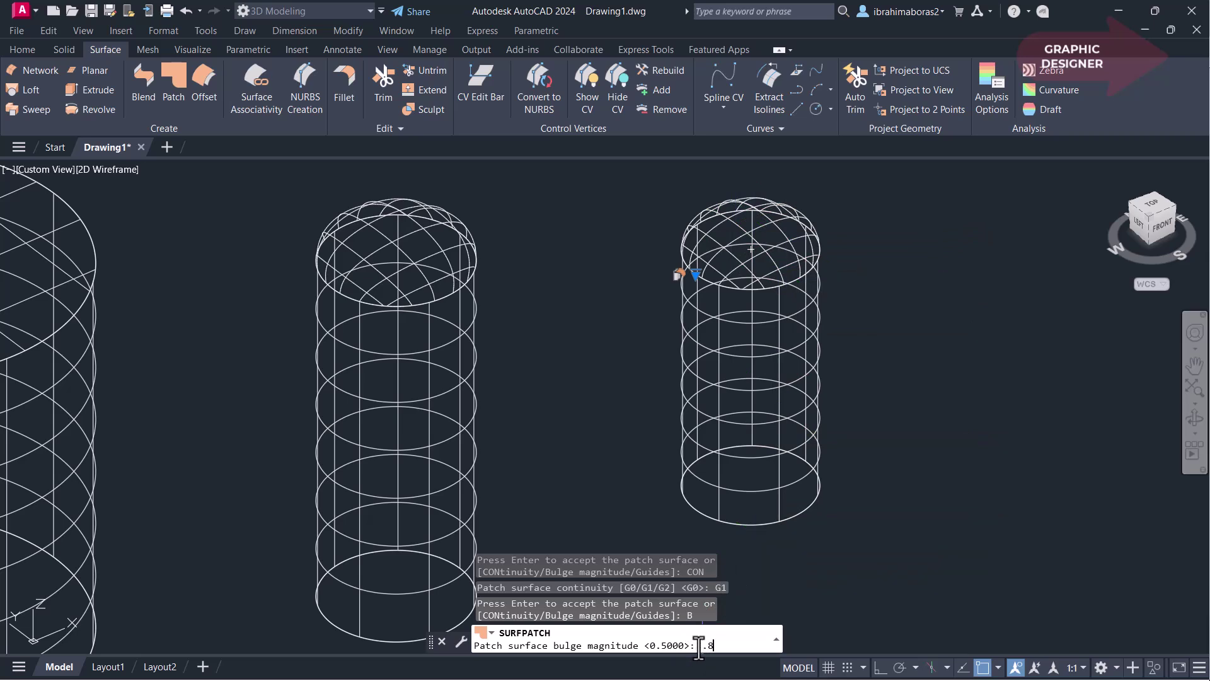
{"action": "key", "text": "Return"}
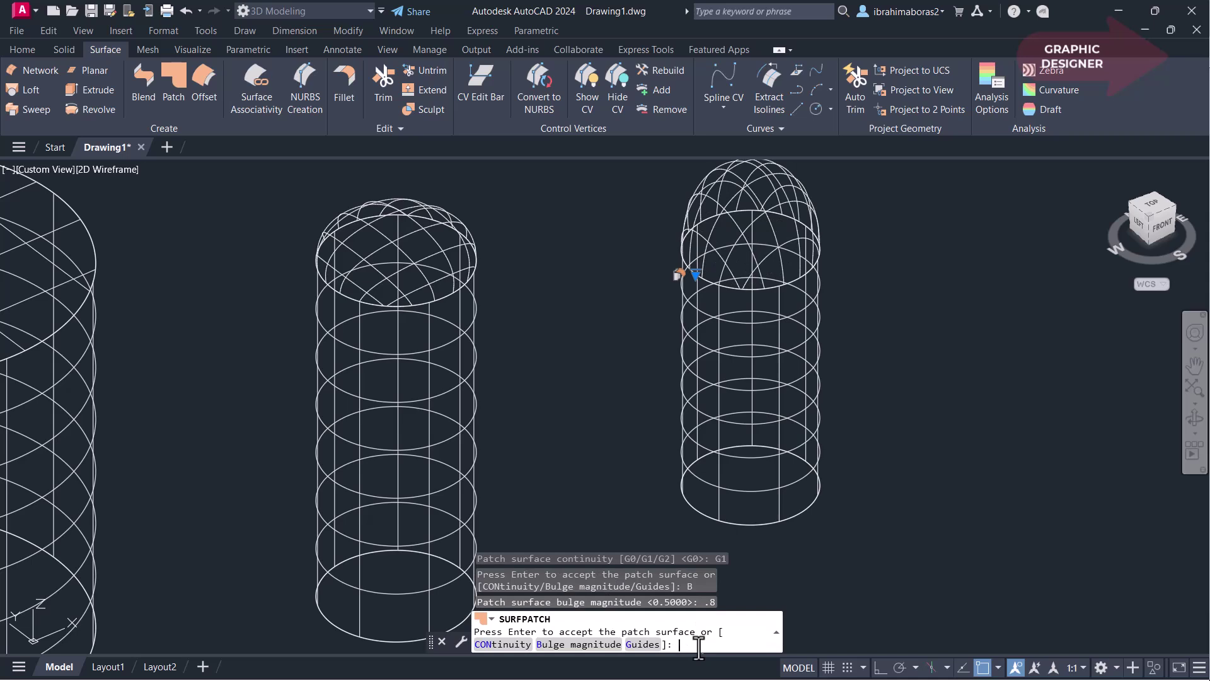
{"action": "right_click", "coordinate": [603, 454]}
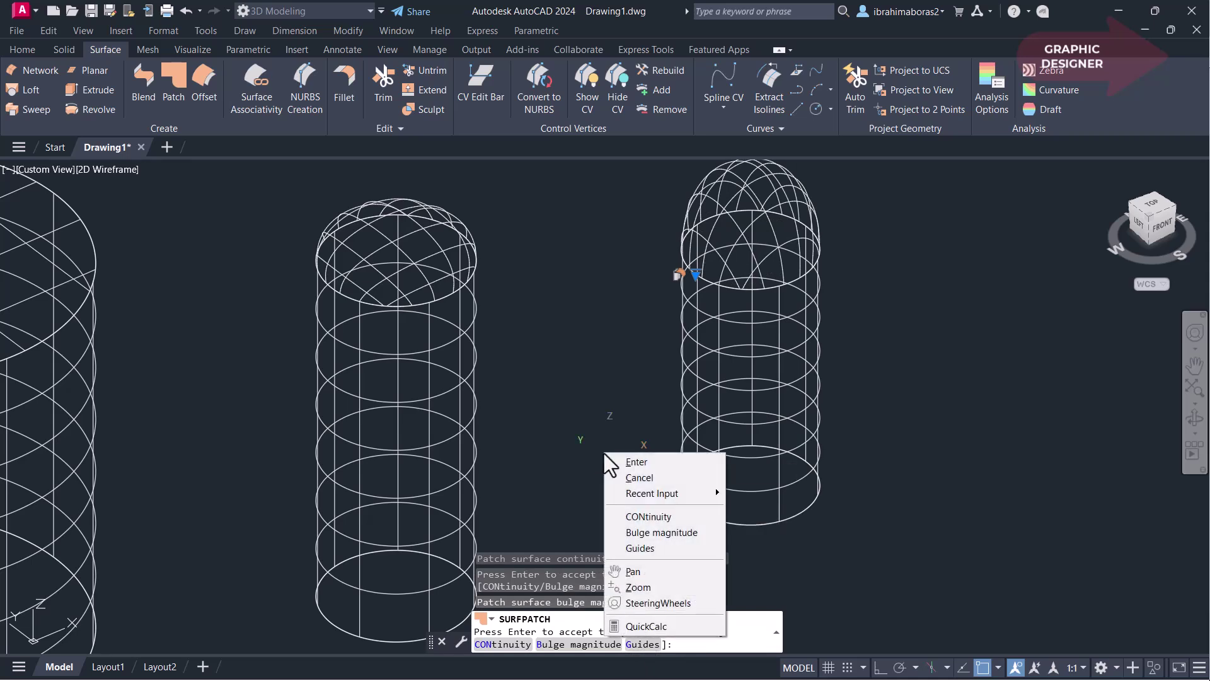
{"action": "left_click", "coordinate": [637, 465]}
{"action": "mouse_move", "coordinate": [833, 333]}
{"action": "middle_mouse_down"}
{"action": "mouse_move", "coordinate": [821, 414]}
{"action": "mouse_move", "coordinate": [820, 359]}
{"action": "middle_mouse_up"}
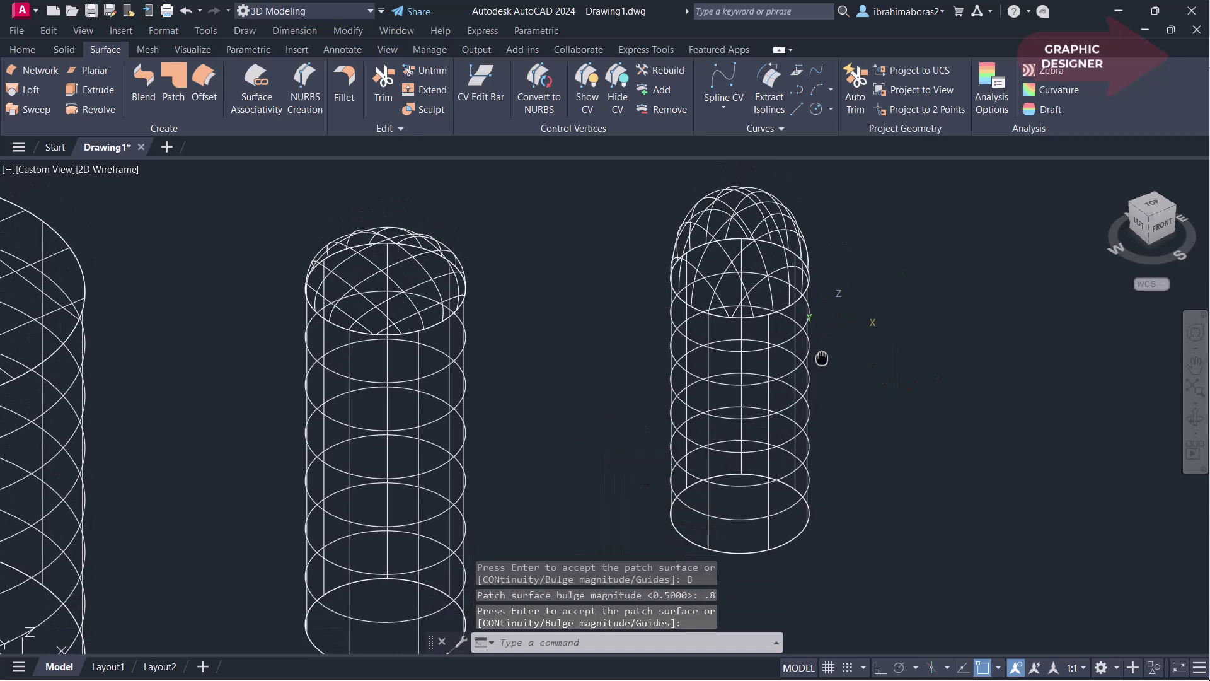
Switch to Shaded, pan to the open box with its arc, and start SURFPATCH
{"action": "left_click", "coordinate": [111, 169]}
{"action": "left_click", "coordinate": [152, 275]}
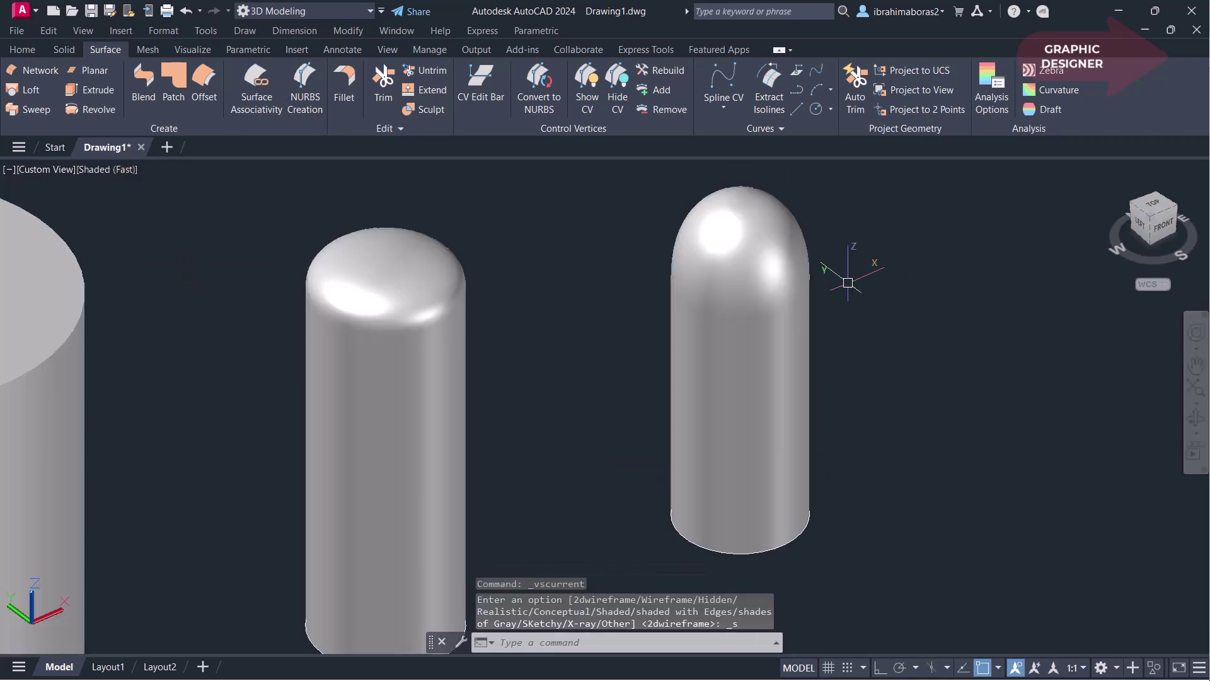
{"action": "mouse_move", "coordinate": [637, 386]}
{"action": "middle_mouse_down"}
{"action": "mouse_move", "coordinate": [811, 386]}
{"action": "mouse_move", "coordinate": [614, 397]}
{"action": "middle_mouse_up"}
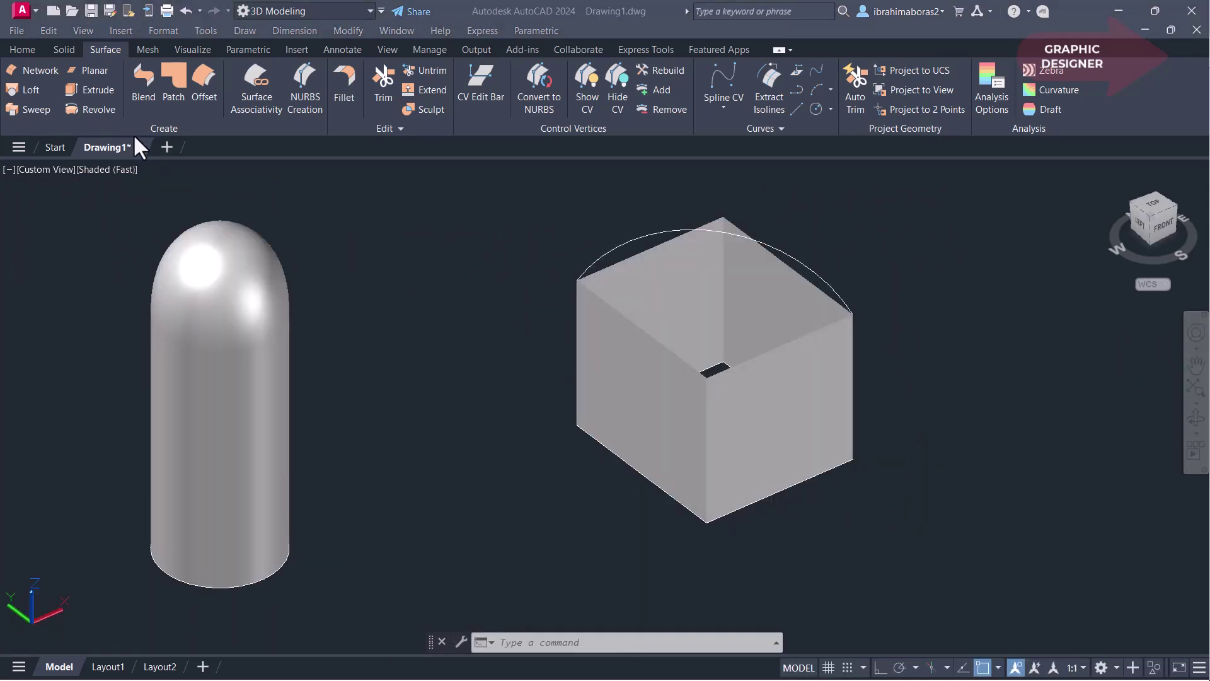
{"action": "left_click", "coordinate": [172, 83]}
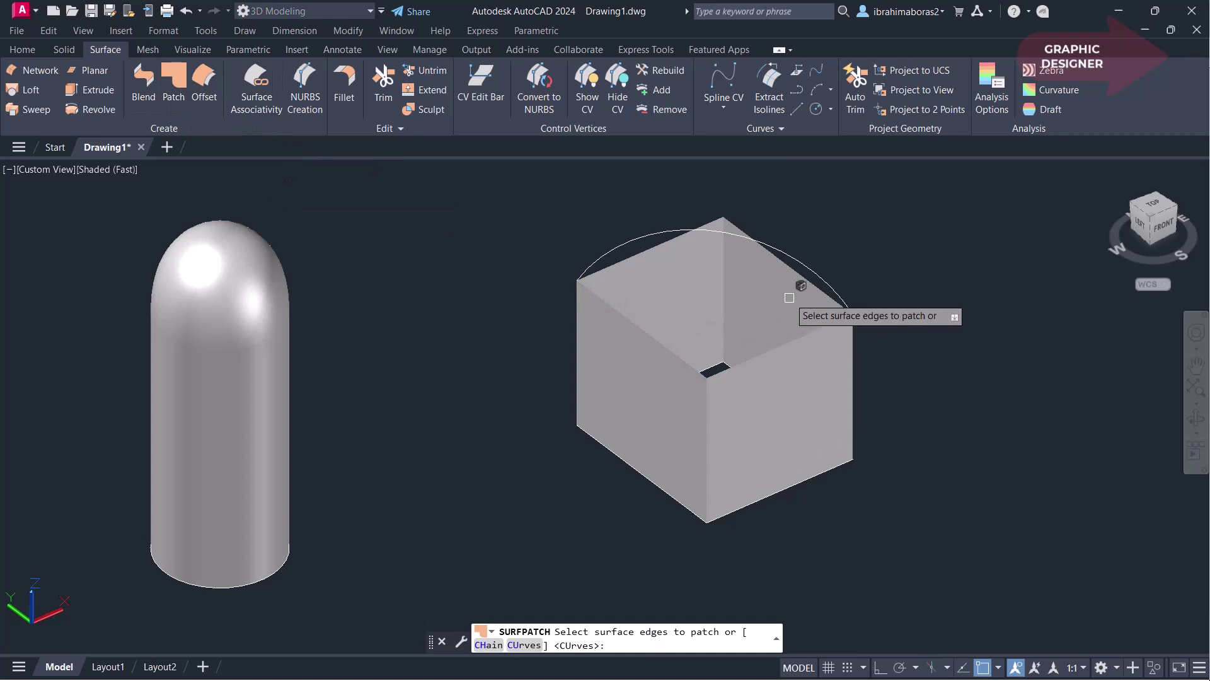
Patch the box's four chained top edges using the arc above it as a guide curve
{"action": "left_click", "coordinate": [488, 644]}
{"action": "left_click", "coordinate": [782, 341]}
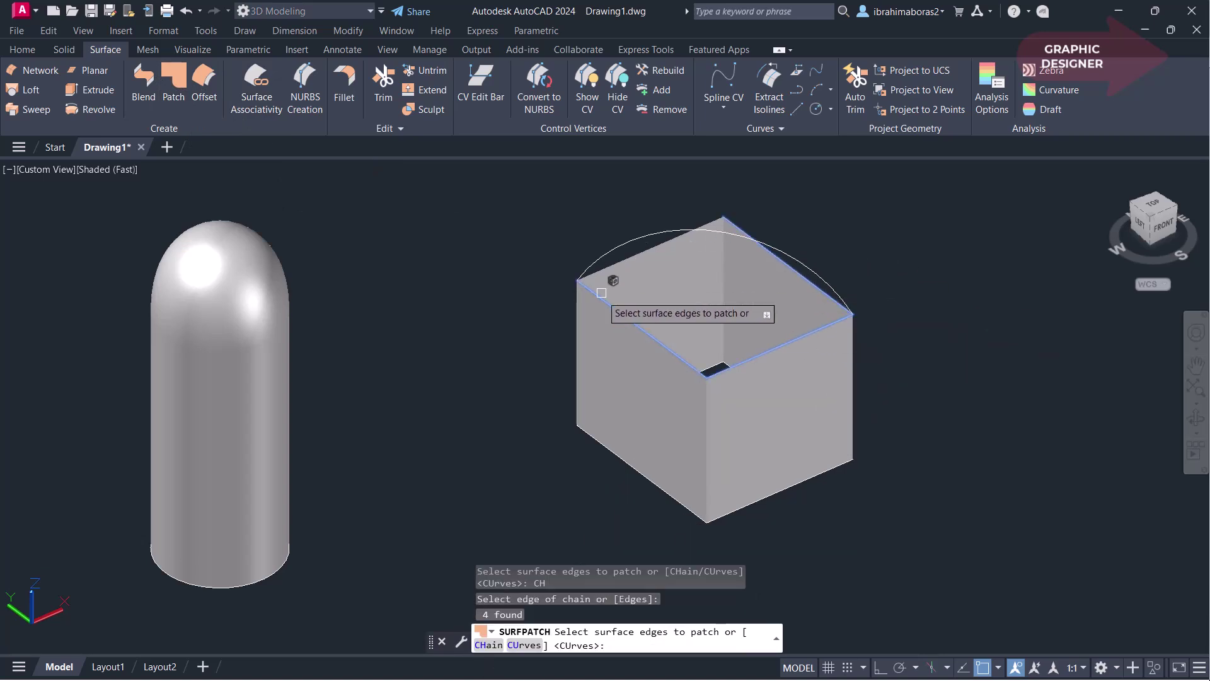
{"action": "right_click", "coordinate": [877, 344]}
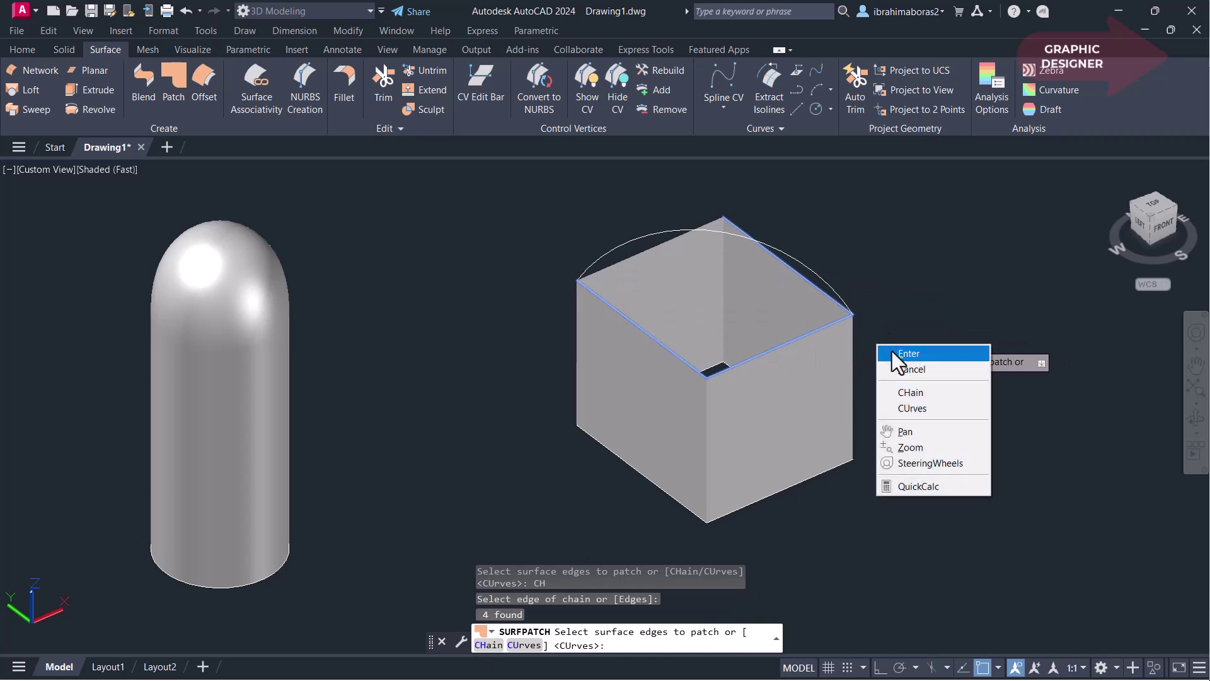
{"action": "left_click", "coordinate": [909, 354]}
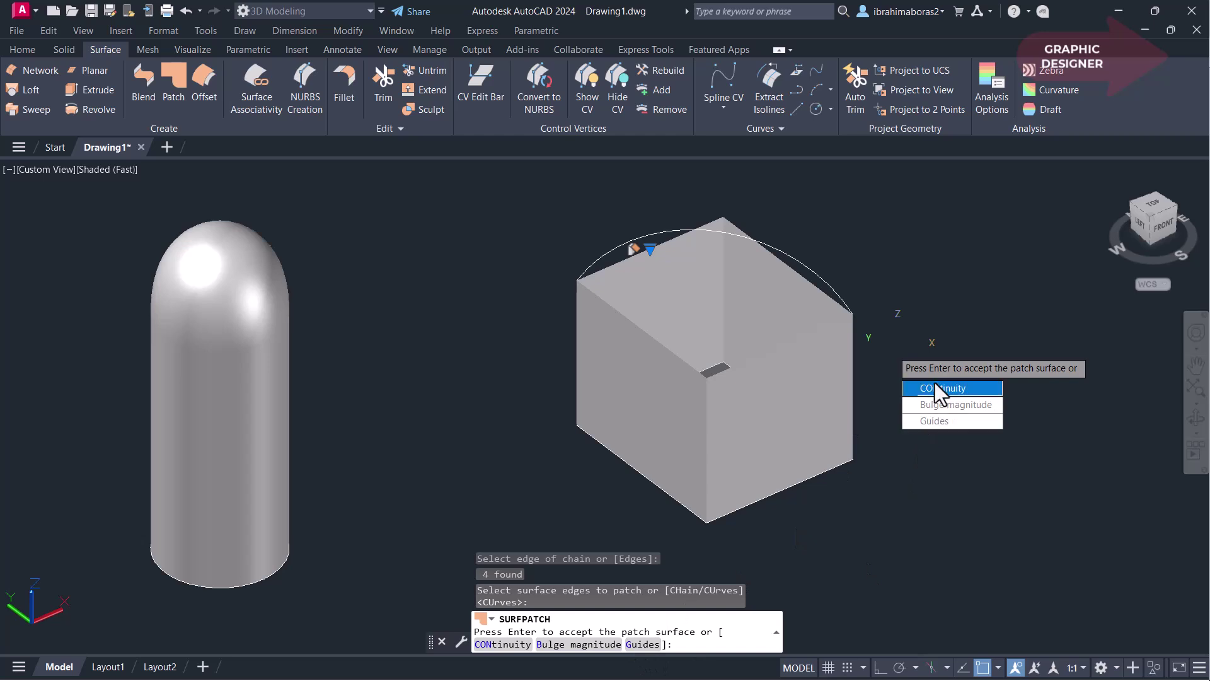
{"action": "left_click", "coordinate": [938, 423]}
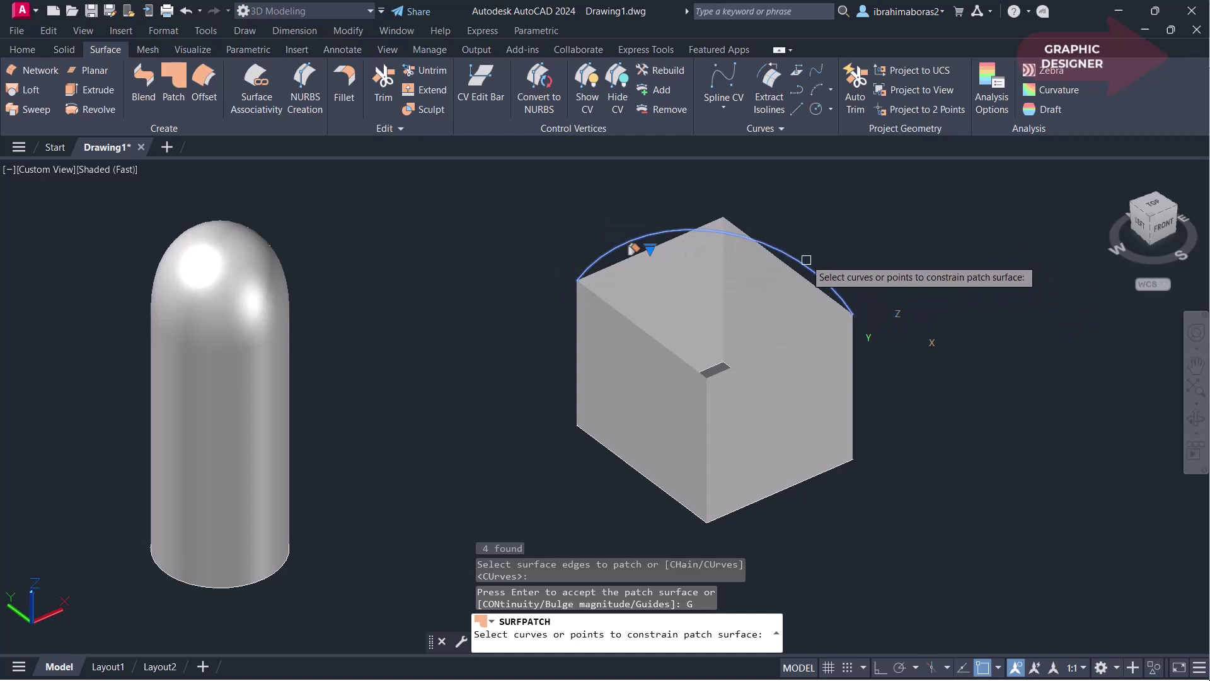
{"action": "left_click", "coordinate": [844, 304]}
{"action": "key", "text": "Return"}
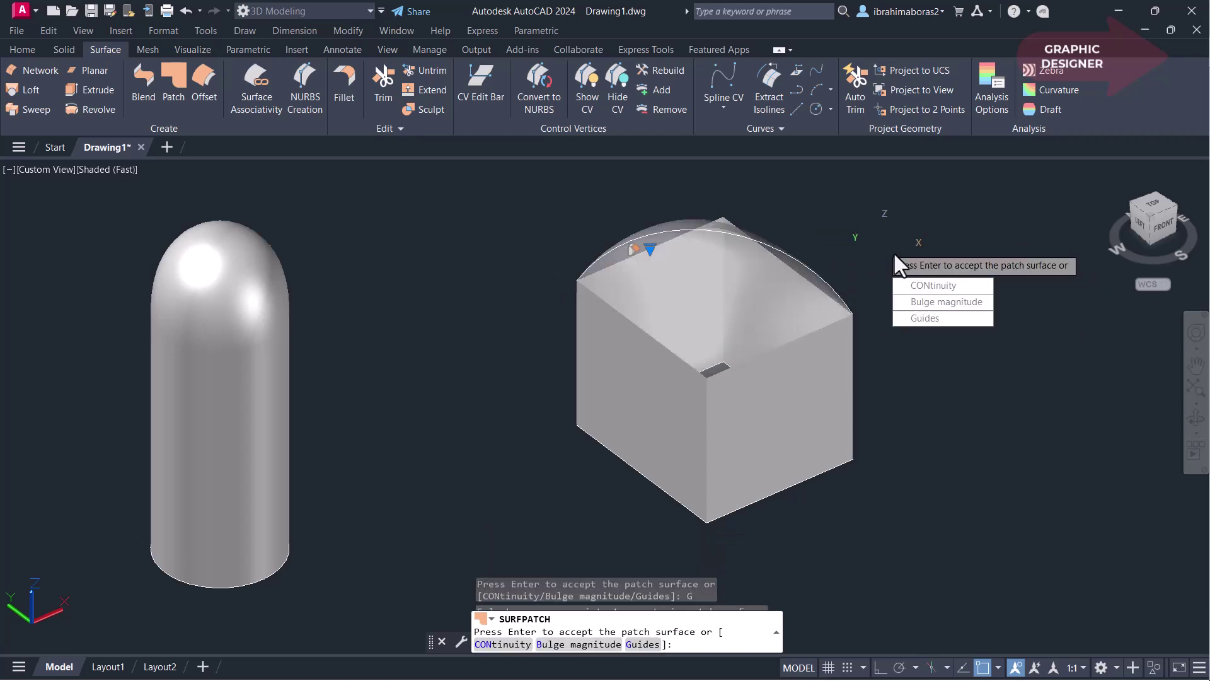
{"action": "right_click", "coordinate": [851, 219]}
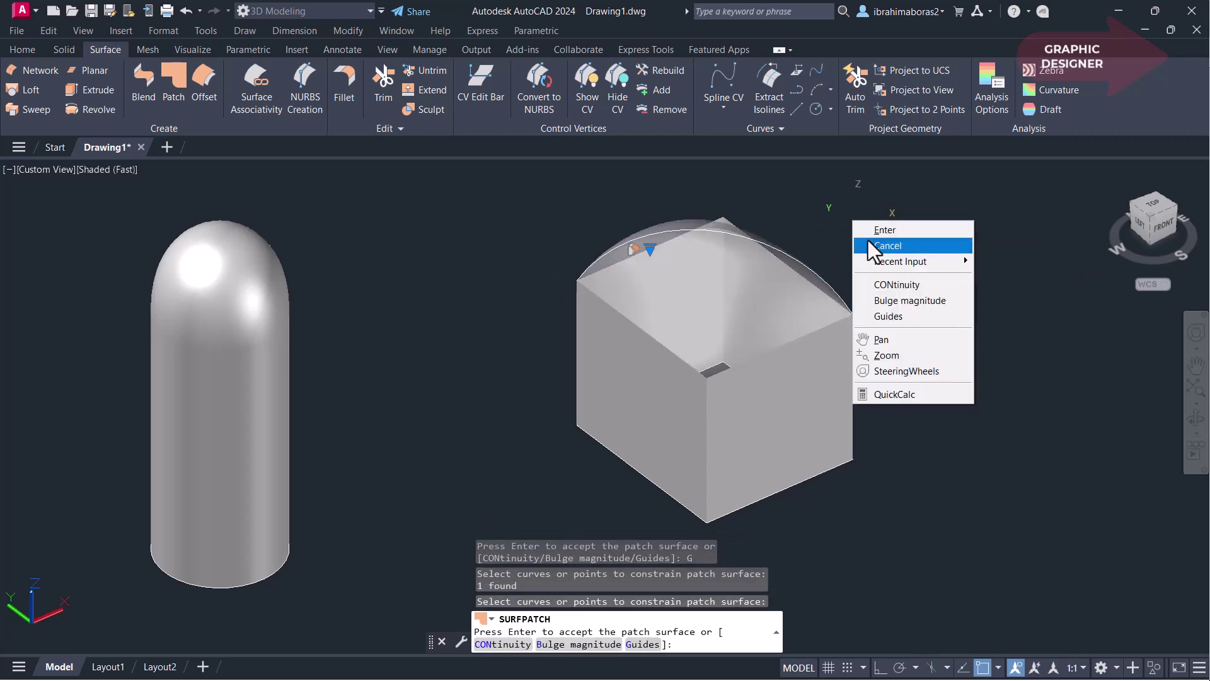
{"action": "left_click", "coordinate": [874, 231]}
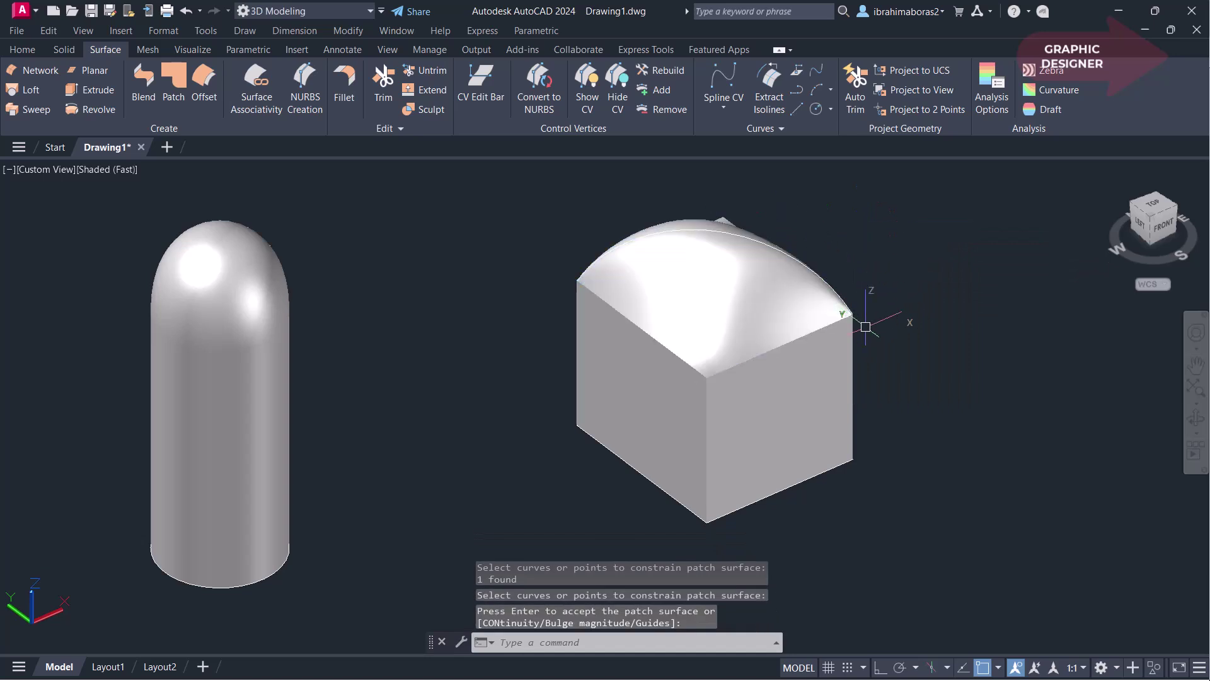
Orbit to a more frontal view of the domed cylinder and arc-capped box
{"action": "mouse_move", "coordinate": [908, 270]}
{"action": "middle_mouse_down", "text": "shift"}
{"action": "mouse_move", "coordinate": [805, 366]}
{"action": "mouse_move", "coordinate": [803, 278]}
{"action": "mouse_move", "coordinate": [713, 322]}
{"action": "mouse_move", "coordinate": [762, 330]}
{"action": "mouse_move", "coordinate": [834, 290]}
{"action": "mouse_move", "coordinate": [892, 311]}
{"action": "mouse_move", "coordinate": [878, 332]}
{"action": "mouse_move", "coordinate": [806, 346]}
{"action": "mouse_move", "coordinate": [846, 332]}
{"action": "mouse_move", "coordinate": [848, 380]}
{"action": "mouse_move", "coordinate": [890, 343]}
{"action": "mouse_move", "coordinate": [895, 357]}
{"action": "mouse_move", "coordinate": [786, 354]}
{"action": "mouse_move", "coordinate": [853, 356]}
{"action": "middle_mouse_up", "text": "shift"}
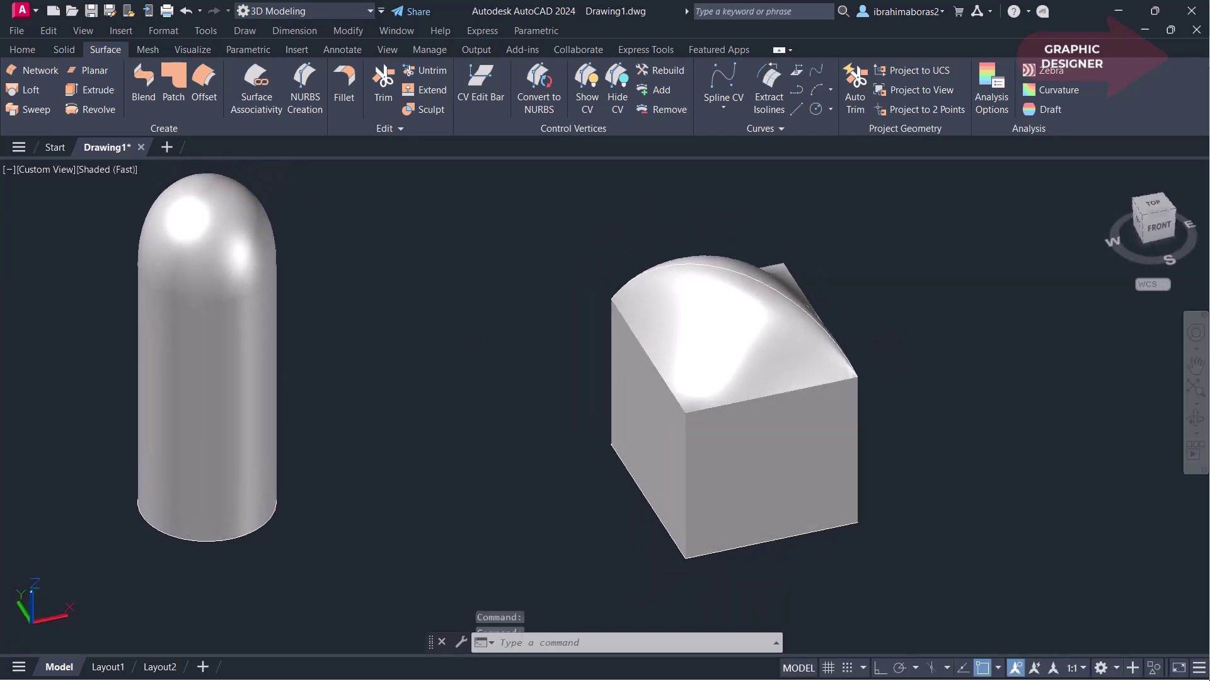